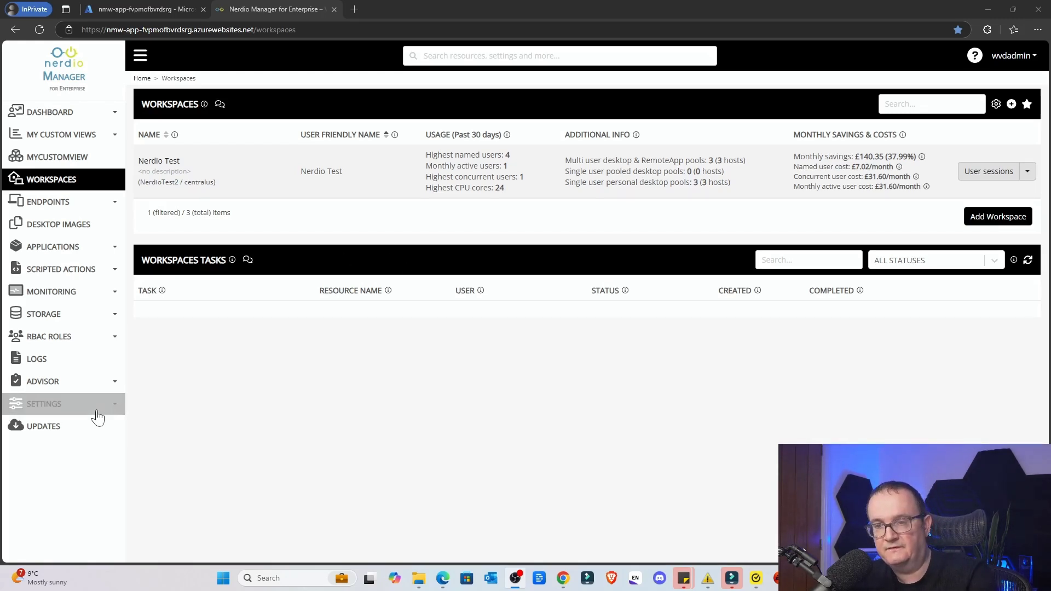
# - Go to Settings > Integrations and highlight the Azure AI Auto-Scale Insights wording
pyautogui.click(83, 405)
pyautogui.click(75, 459)
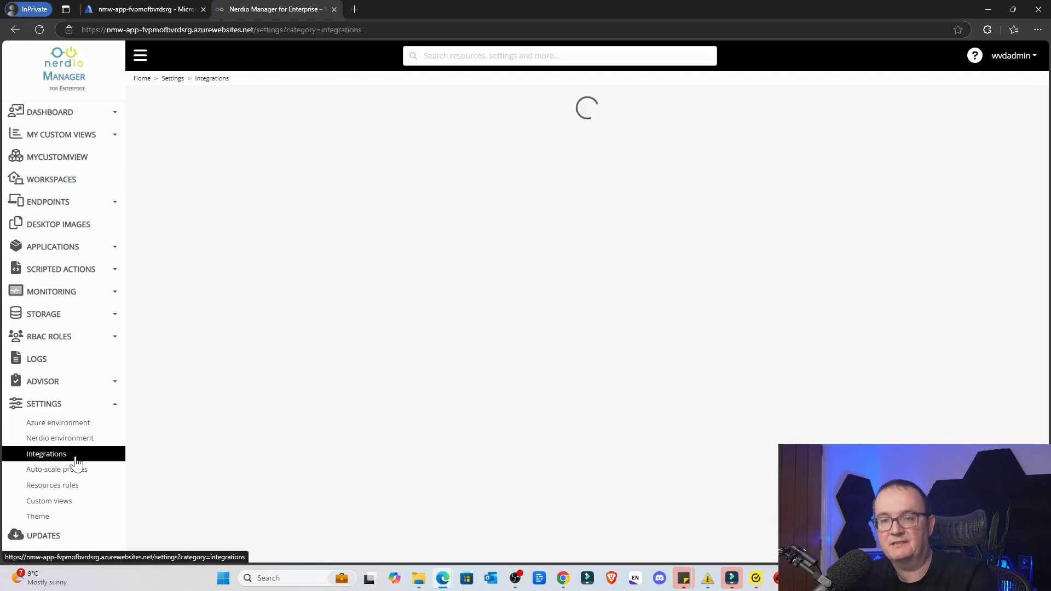
pyautogui.scroll(-7, 260, 367)
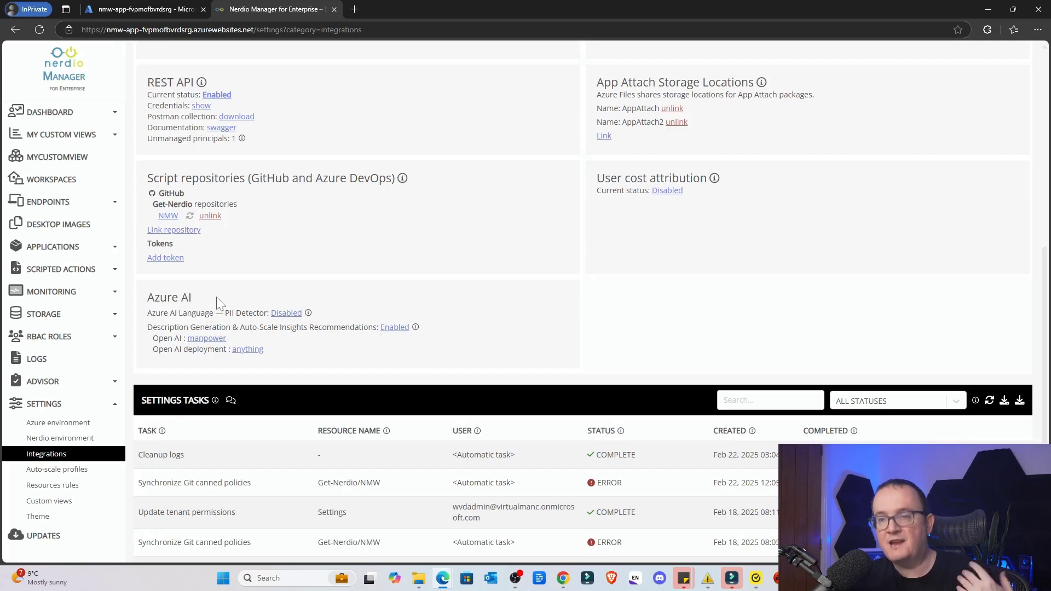
pyautogui.moveTo(232, 327); pyautogui.dragTo(307, 326)
pyautogui.click(307, 326)
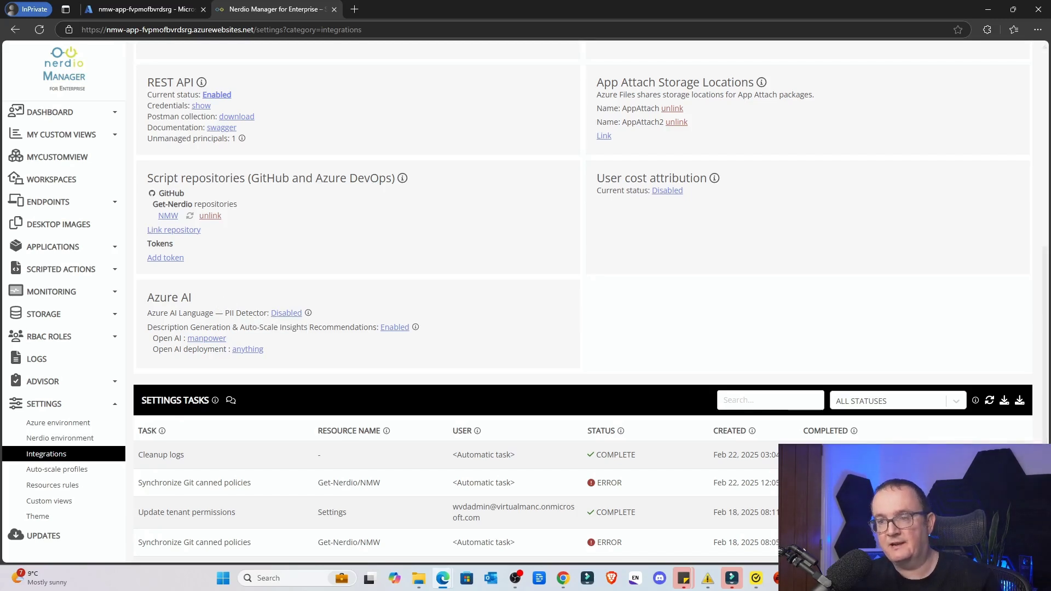
# - In the Configure OpenAI dialog, review Auto-Scale Insights Recommendations and tick Recommendations Preloading
pyautogui.click(398, 328)
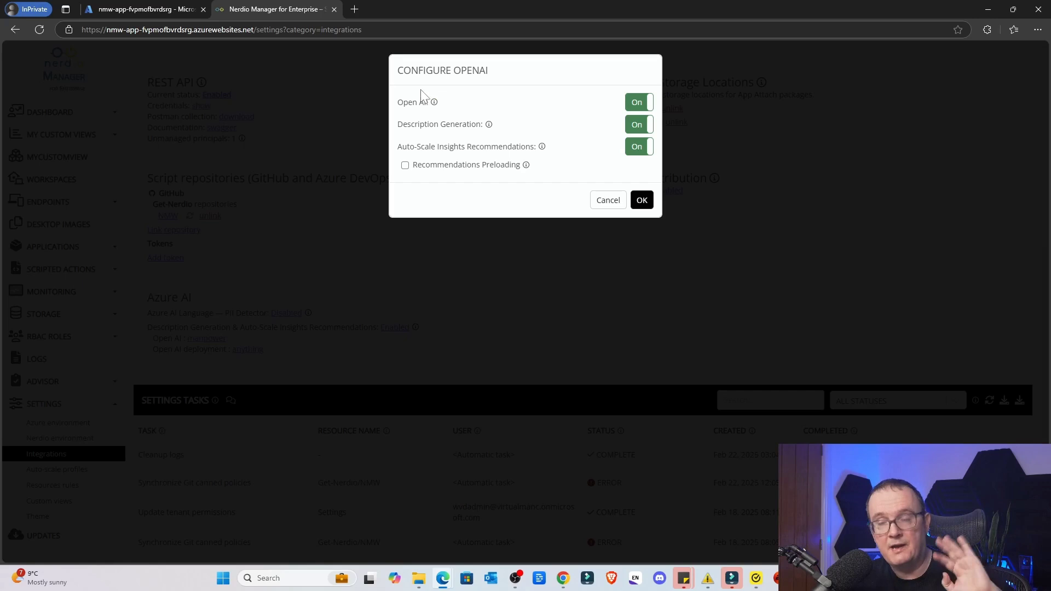
pyautogui.moveTo(431, 106)
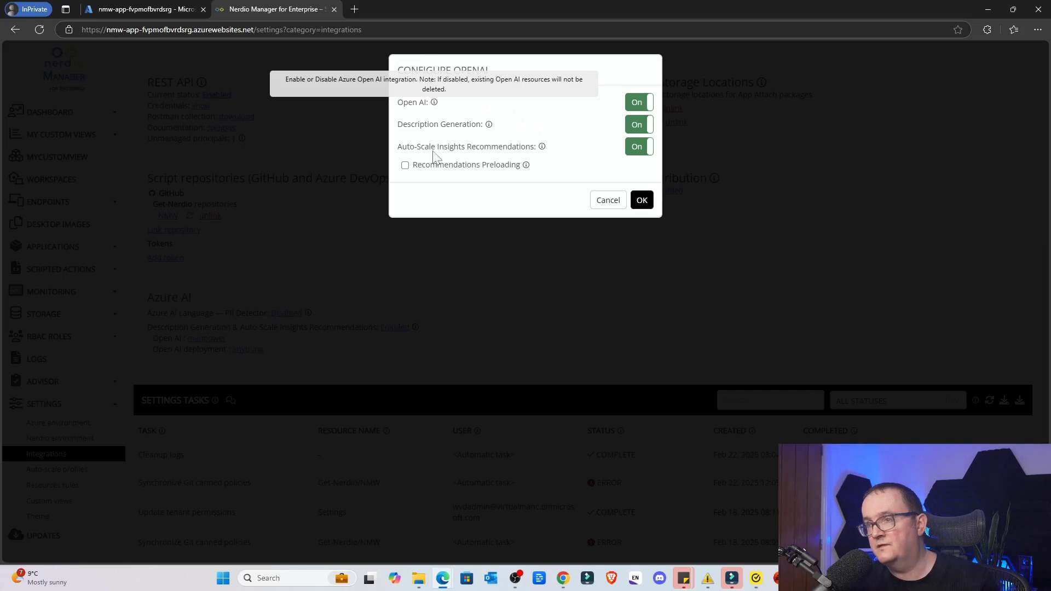
pyautogui.moveTo(433, 153); pyautogui.dragTo(539, 156)
pyautogui.click(539, 156)
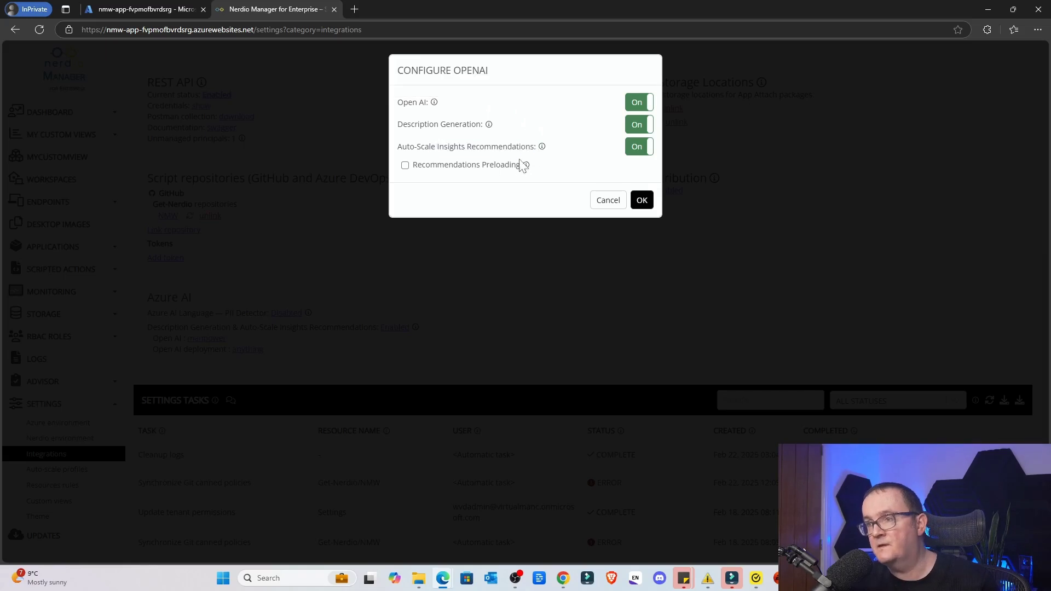
pyautogui.moveTo(526, 166)
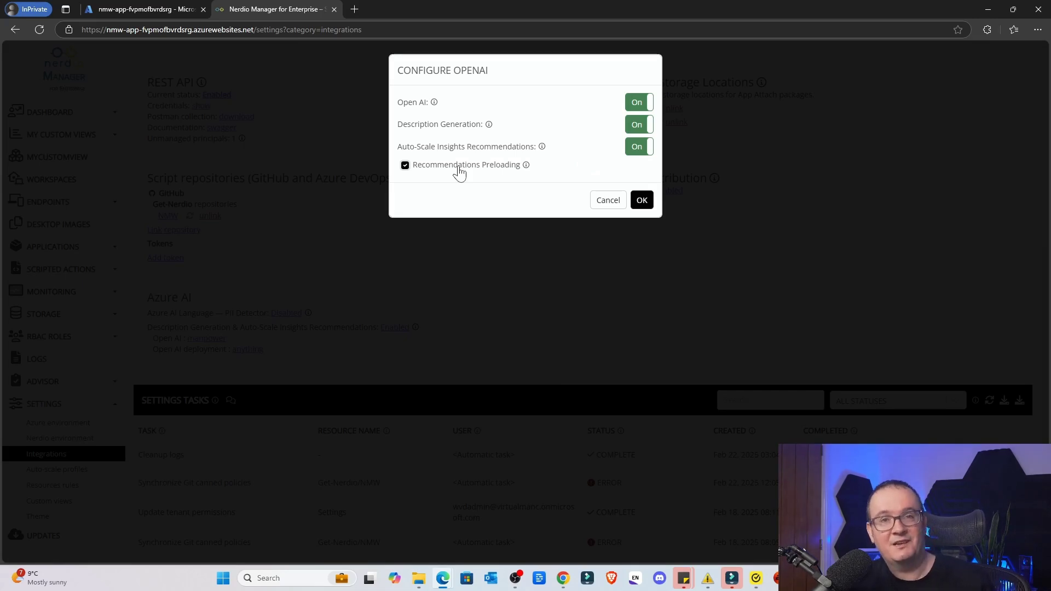
# - Save the OpenAI configuration with Recommendations Preloading enabled
pyautogui.click(641, 200)
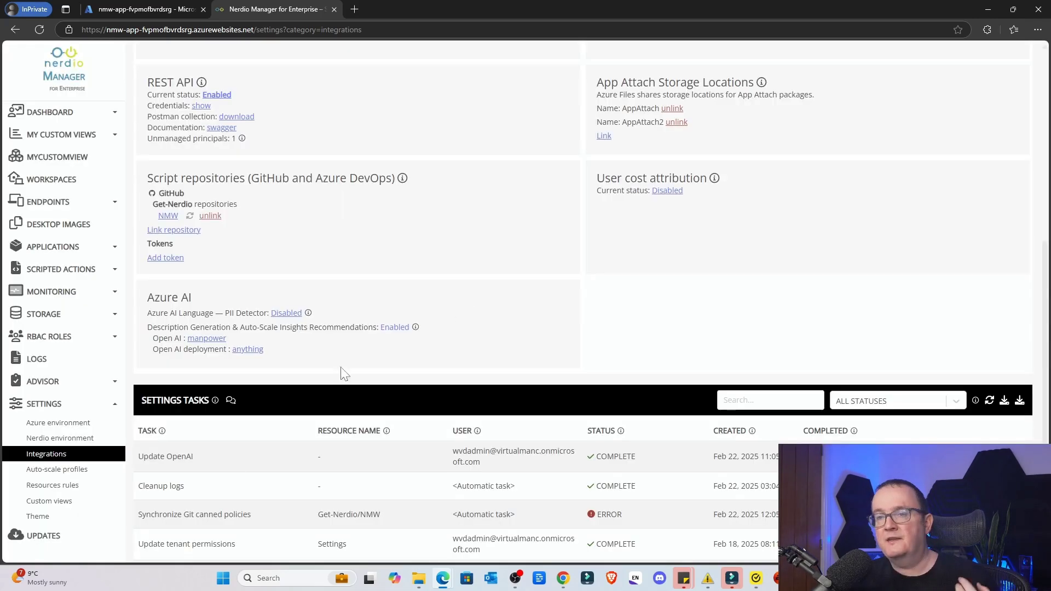
pyautogui.scroll(2, 215, 389)
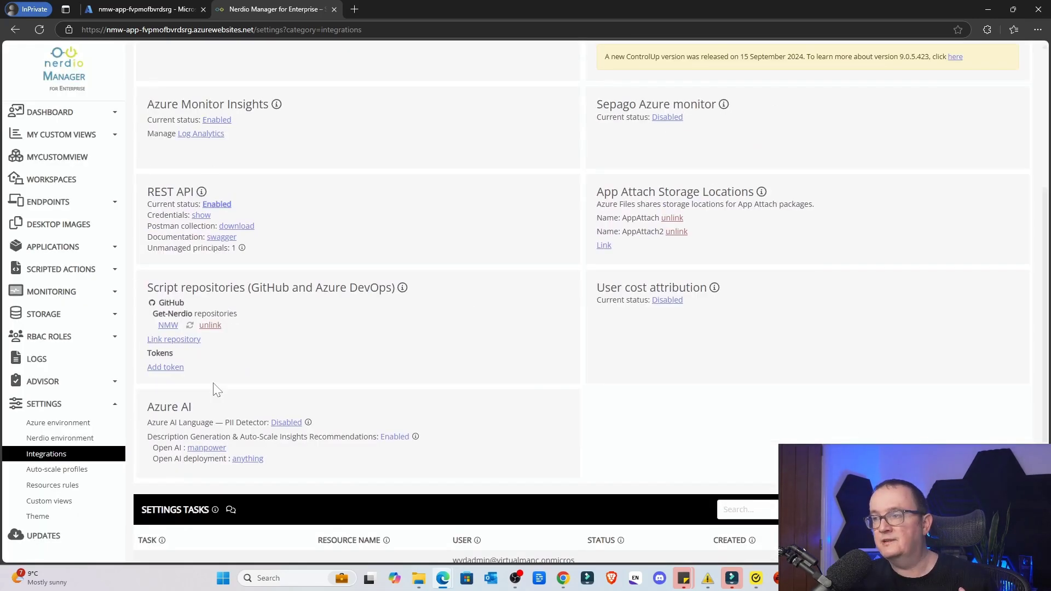
pyautogui.scroll(4, 215, 390)
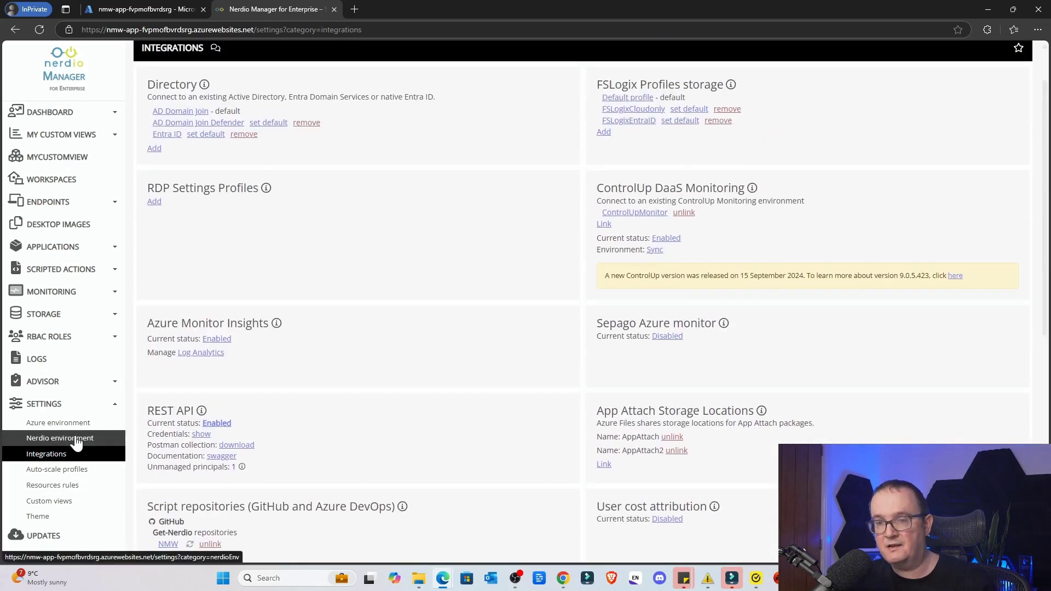
pyautogui.scroll(-4, 526, 333)
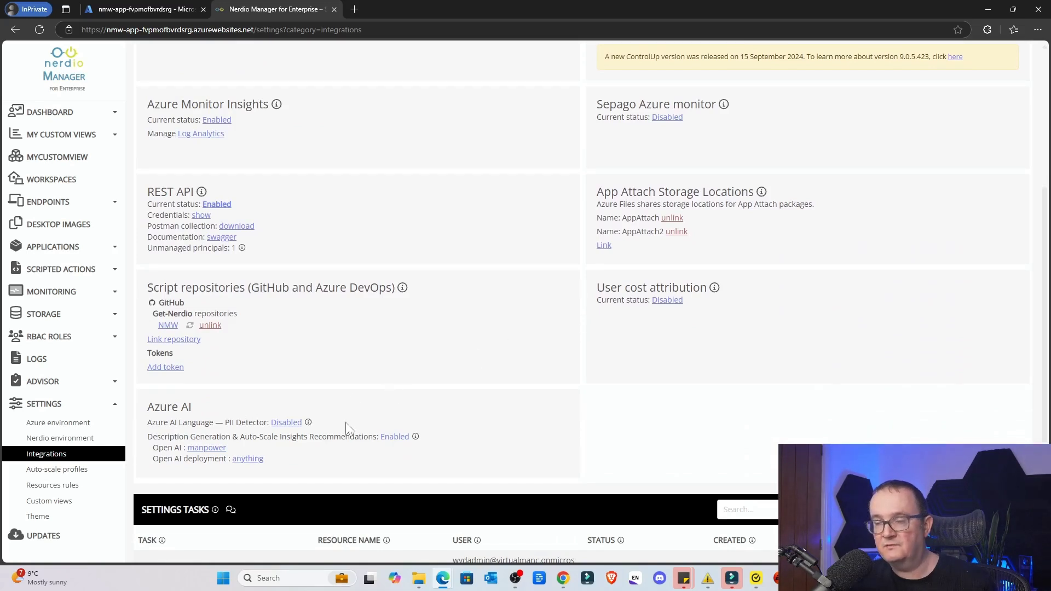
pyautogui.scroll(5, 311, 393)
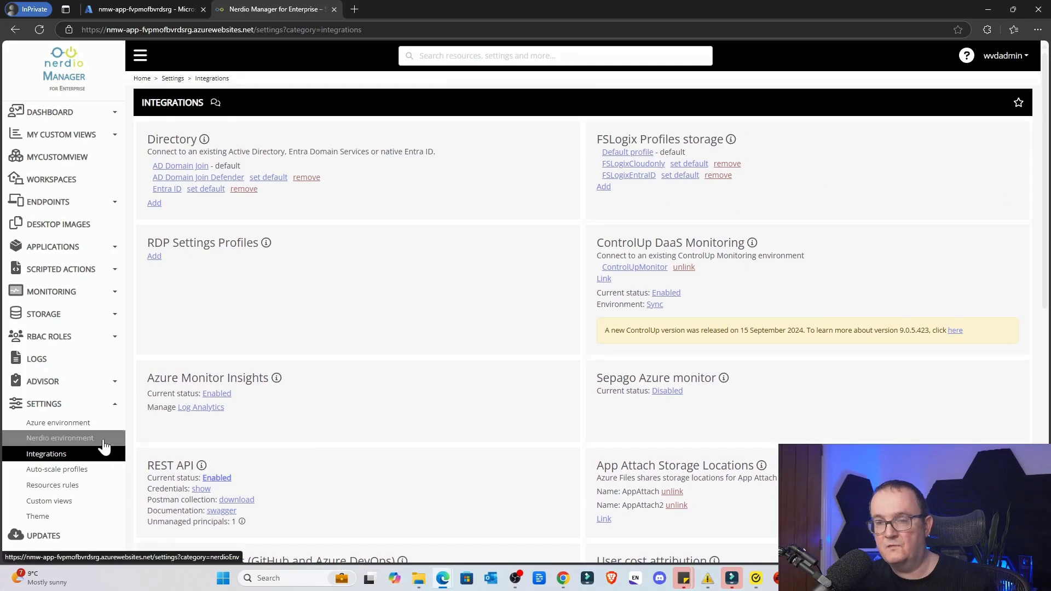
# - Go to Settings > Nerdio environment and scroll down to the Nerdio Manager Copilot card
pyautogui.click(104, 438)
pyautogui.scroll(-8, 258, 387)
pyautogui.scroll(-4, 262, 386)
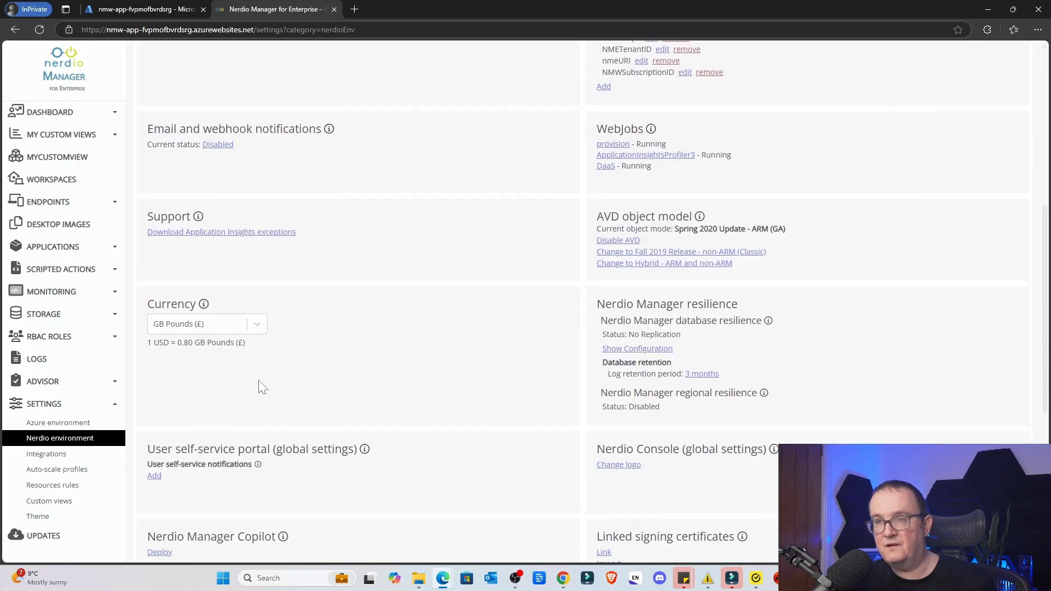
pyautogui.moveTo(286, 320)
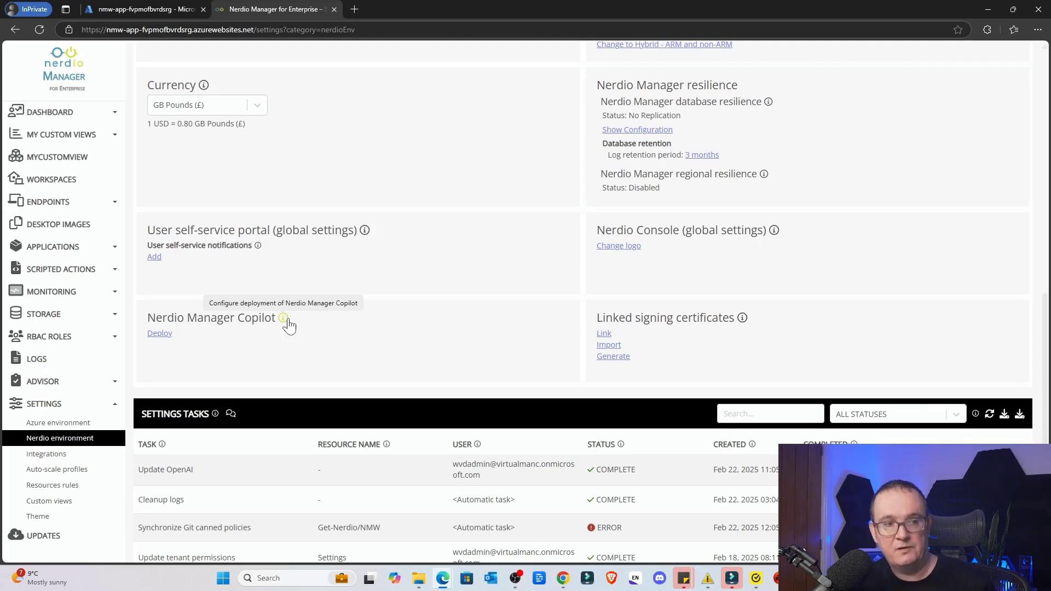
# - Start the Nerdio Manager Copilot deployment and inspect the OpenAI resources, including the UKSOUTH entry
pyautogui.click(151, 332)
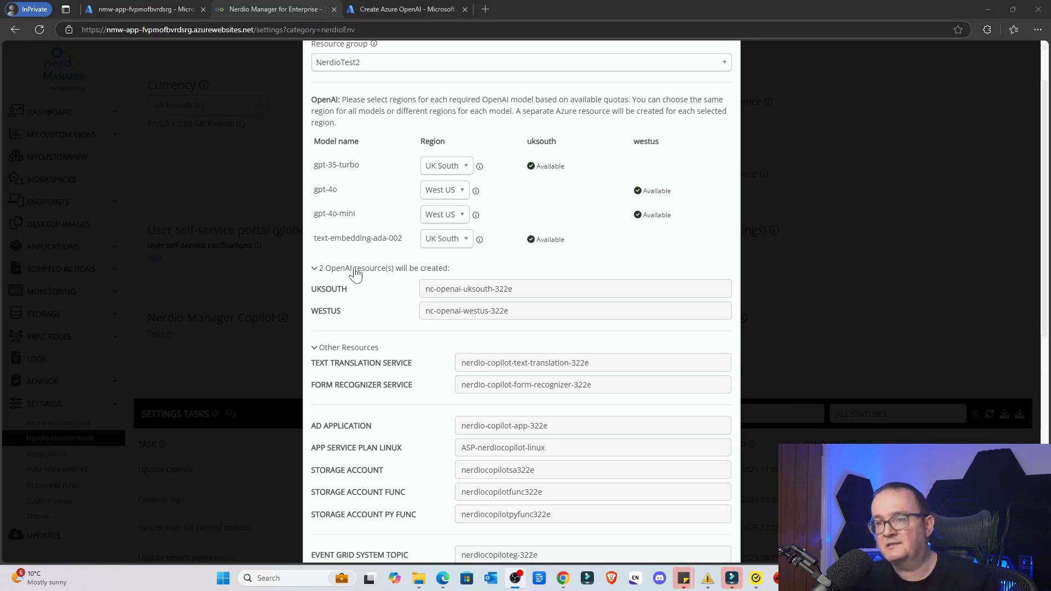
pyautogui.click(354, 271)
pyautogui.click(357, 270)
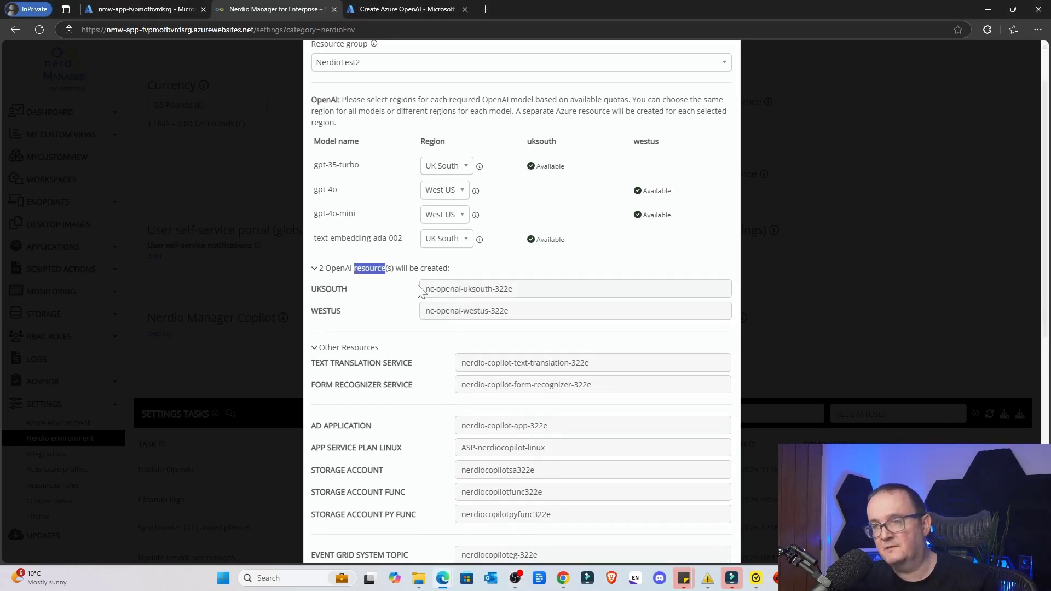
pyautogui.doubleClick(322, 293)
pyautogui.click(347, 291)
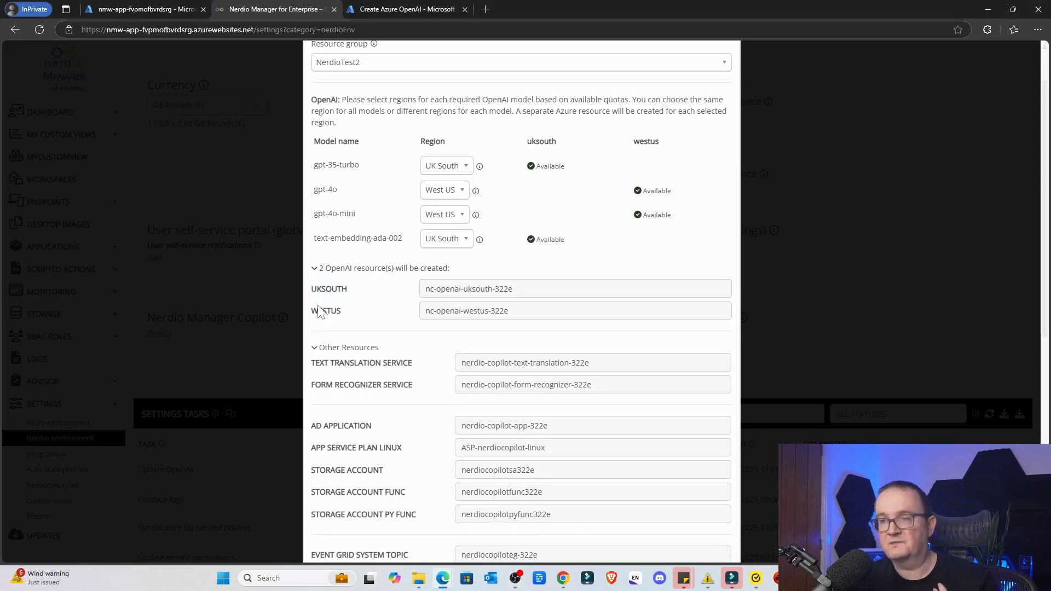
# - Review the remaining regions and resource names, such as nerdio-copilot-sql-server-322e
pyautogui.scroll(-2, 351, 324)
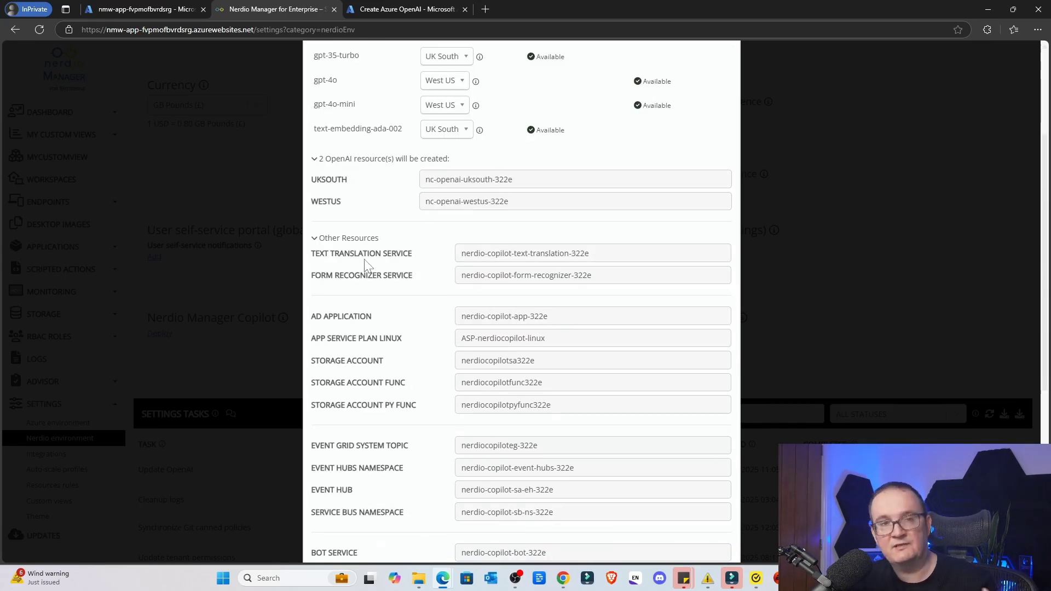
pyautogui.scroll(-1, 345, 298)
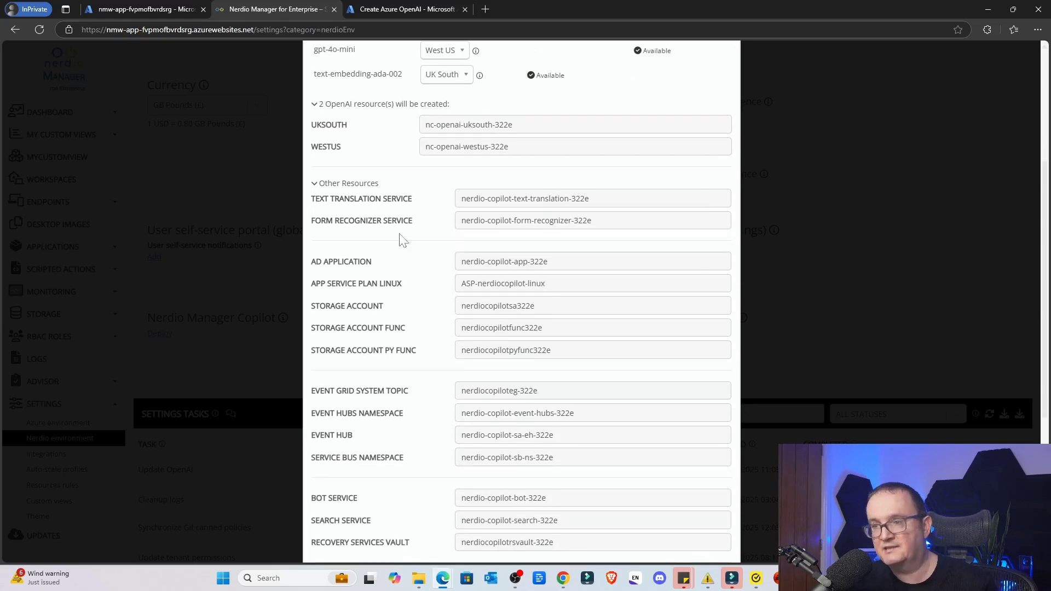
pyautogui.scroll(-1, 383, 244)
pyautogui.scroll(-1, 433, 234)
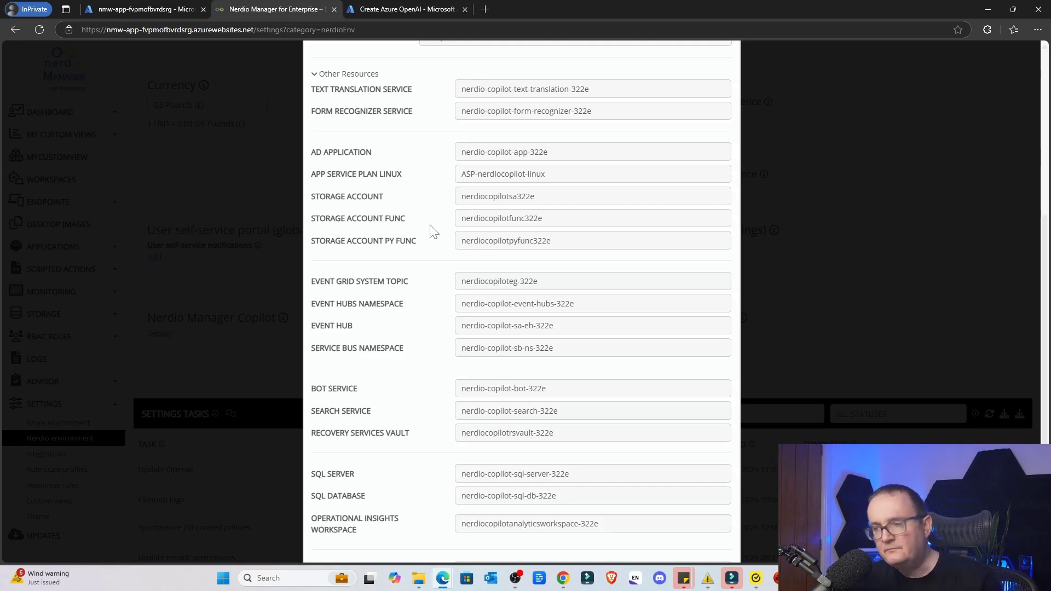
pyautogui.scroll(-1, 438, 229)
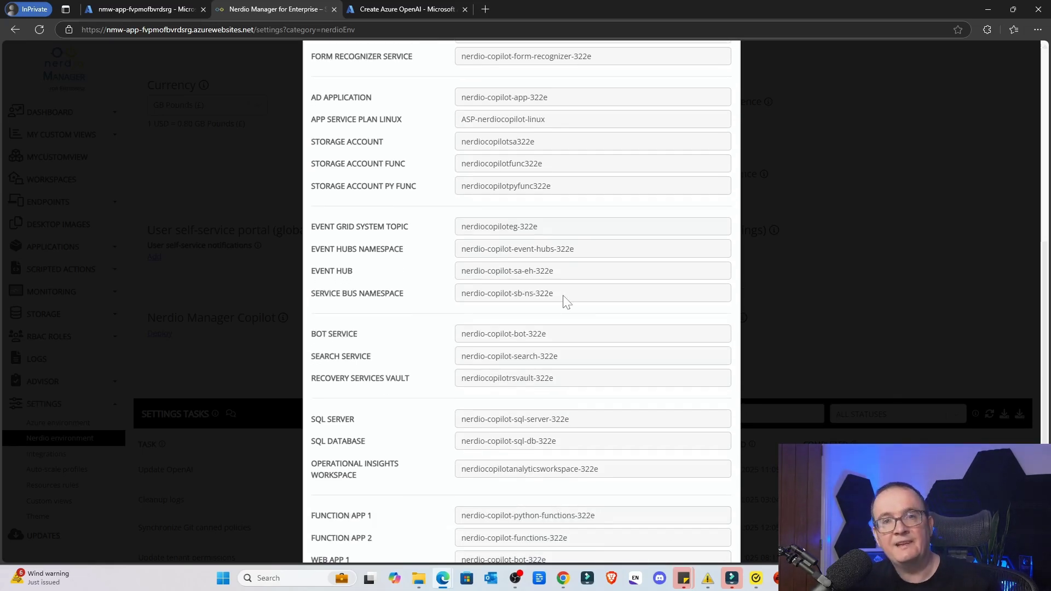
pyautogui.scroll(-2, 567, 301)
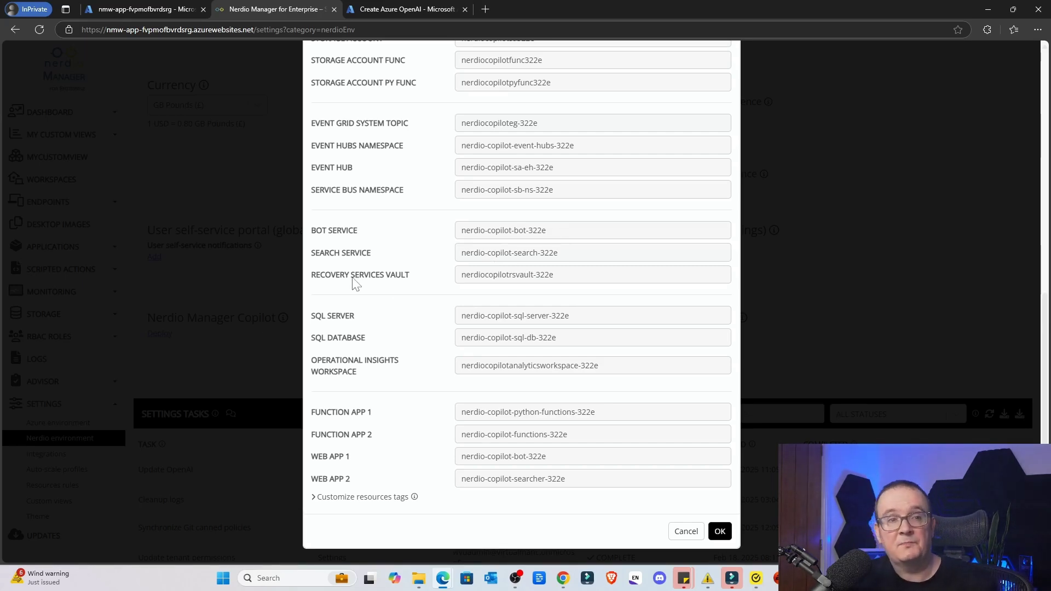
# - Check the deployment's resource tag options; the tag groups list is empty
pyautogui.click(362, 496)
pyautogui.scroll(-1, 585, 422)
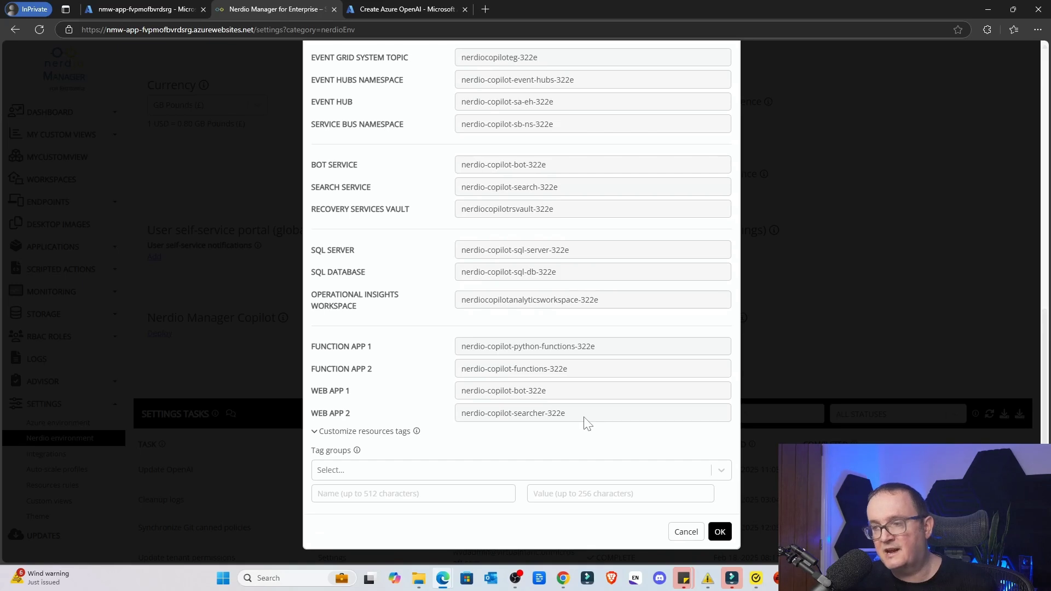
pyautogui.scroll(5, 583, 422)
pyautogui.scroll(-5, 583, 423)
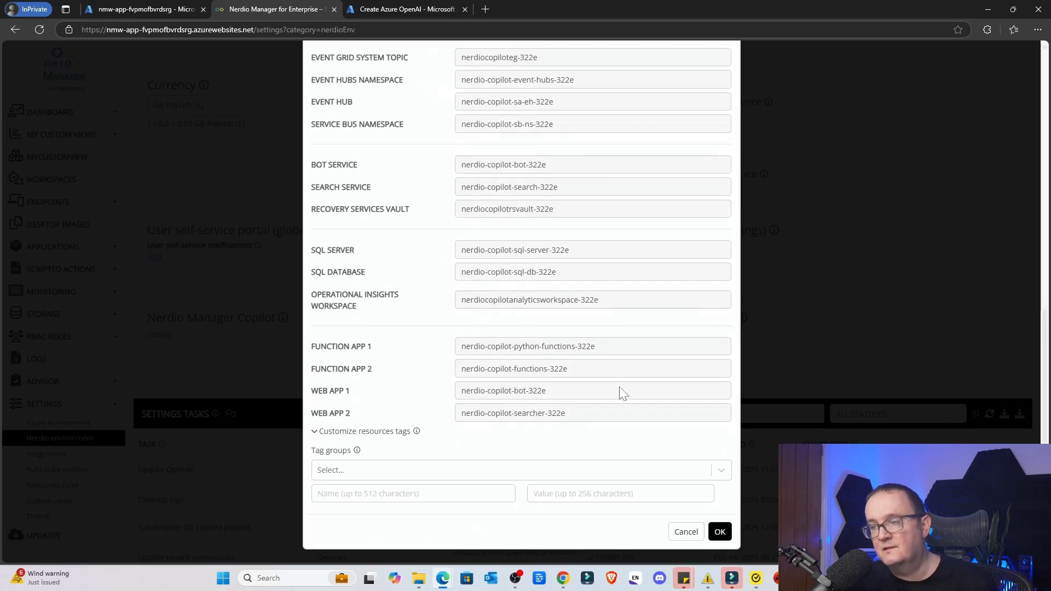
pyautogui.click(352, 470)
pyautogui.click(352, 471)
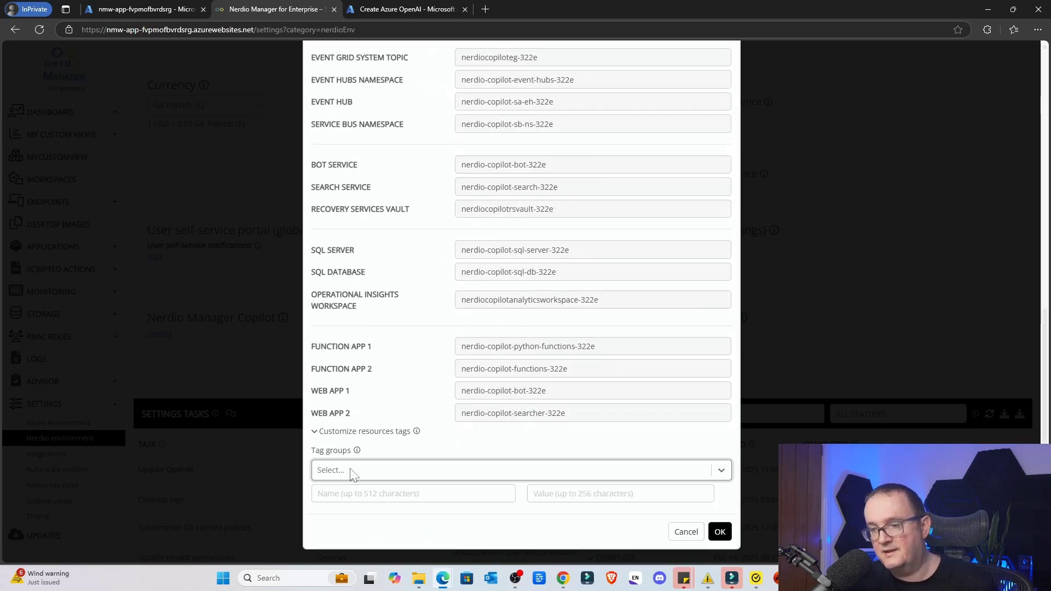
# - Add a resource tag named Resourcetype with value NStuff
pyautogui.click(318, 493)
pyautogui.press('capslock')
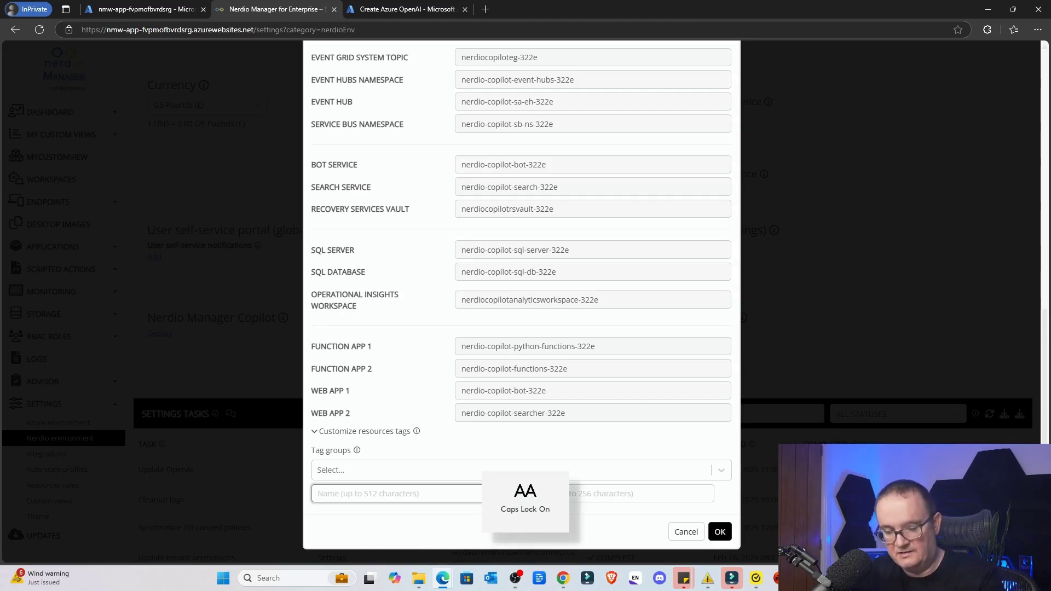
pyautogui.write('R')
pyautogui.press('capslock')
pyautogui.write('es')
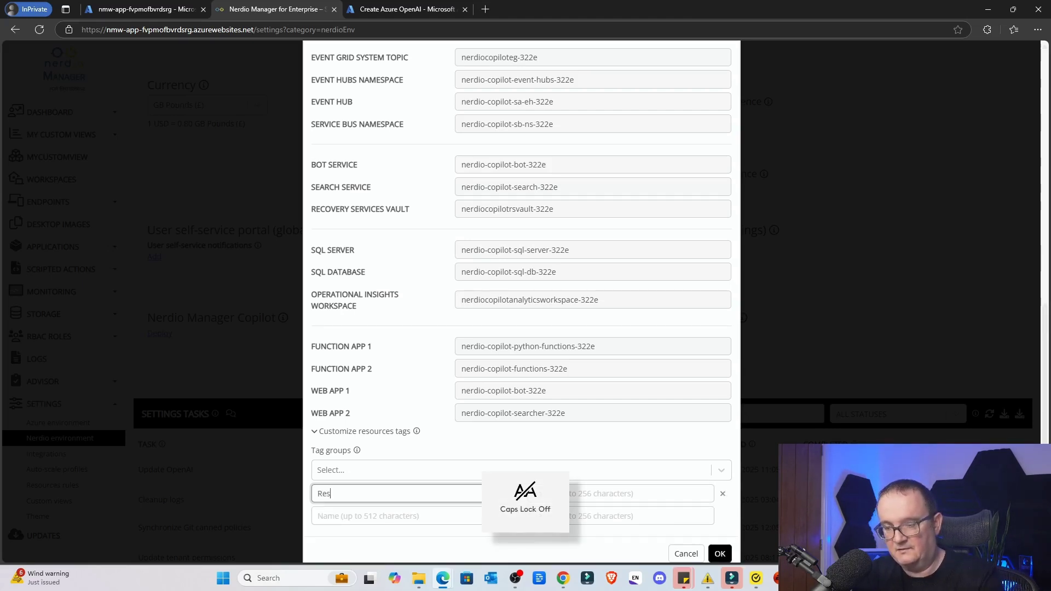
pyautogui.write('ourcetype')
pyautogui.press('Tab')
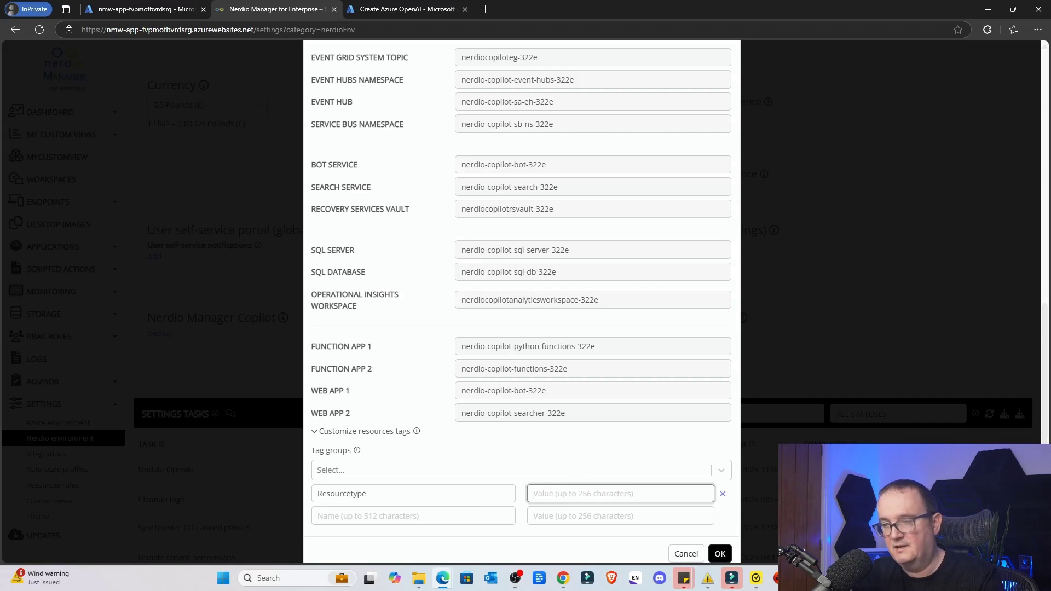
pyautogui.press('capslock')
pyautogui.write('N')
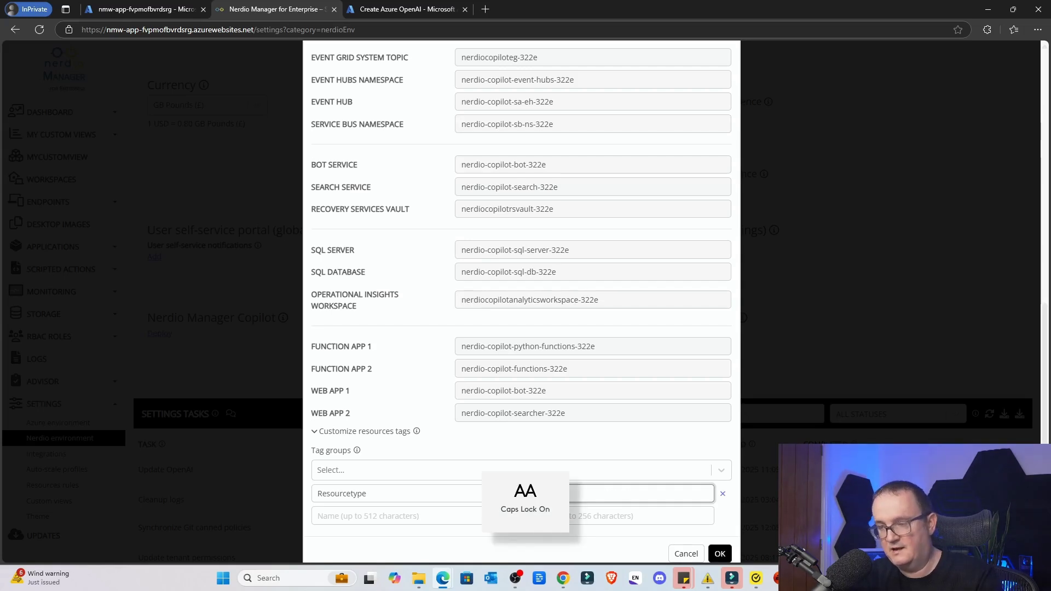
pyautogui.press('capslock')
pyautogui.write('Stuff')
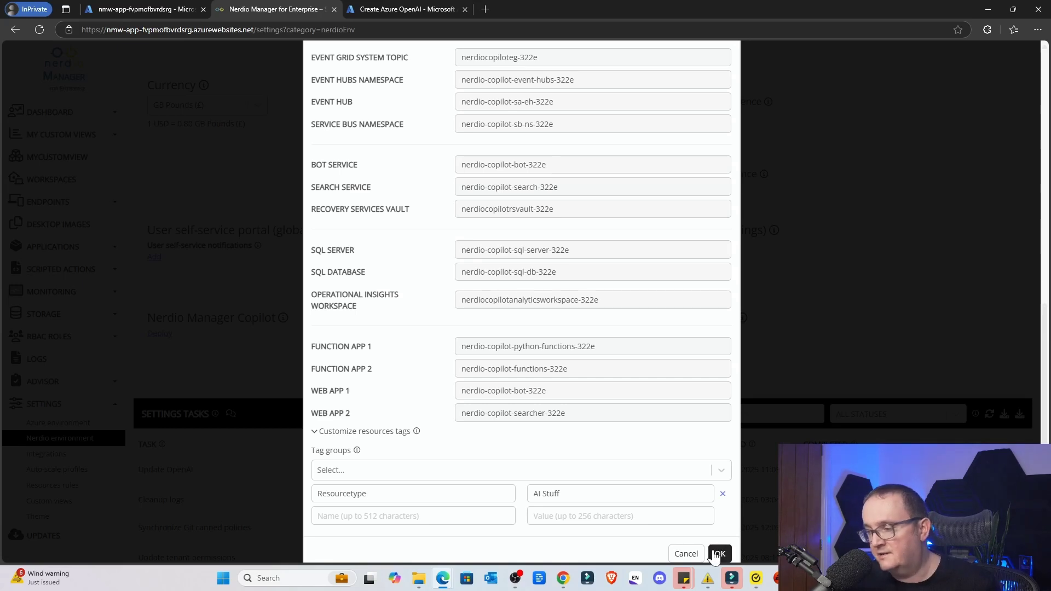
# - Submit the Copilot deployment and select 'Microsoft.EventHub' in the unregistered-provider error
pyautogui.click(717, 554)
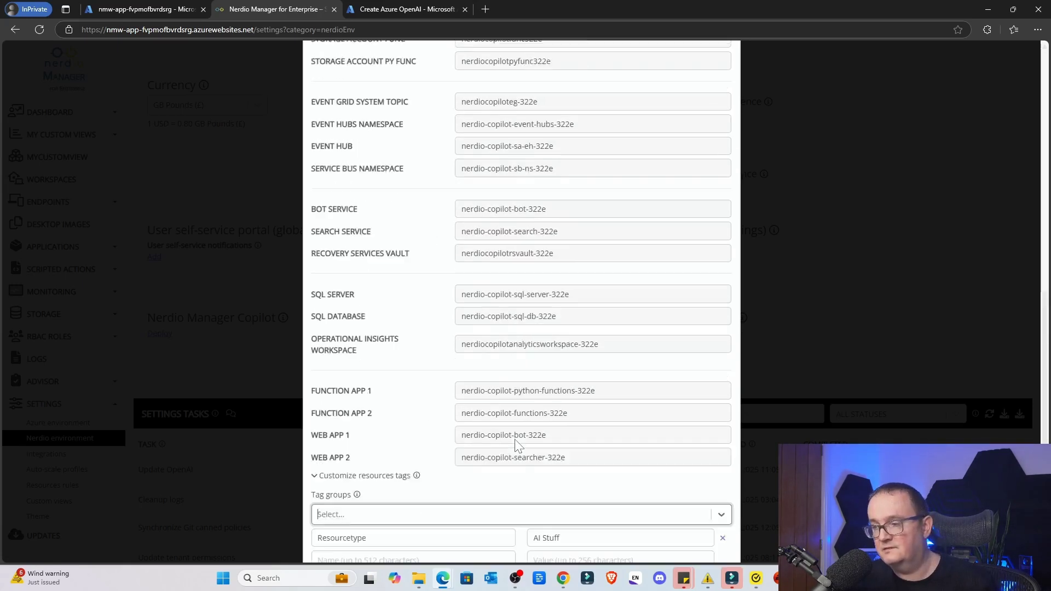
pyautogui.moveTo(349, 107); pyautogui.dragTo(519, 107)
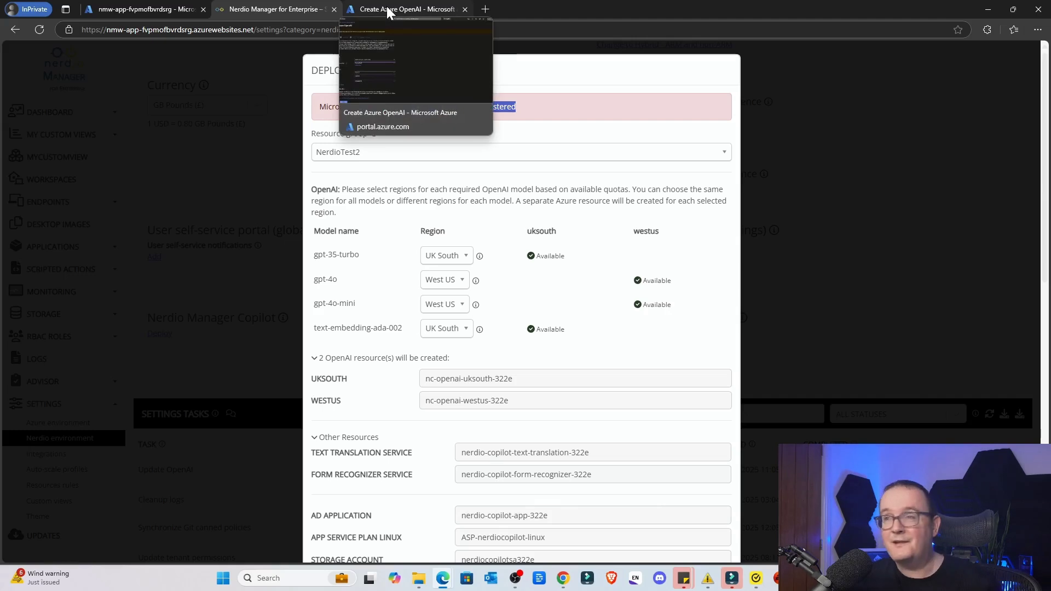
pyautogui.moveTo(317, 107); pyautogui.dragTo(391, 107)
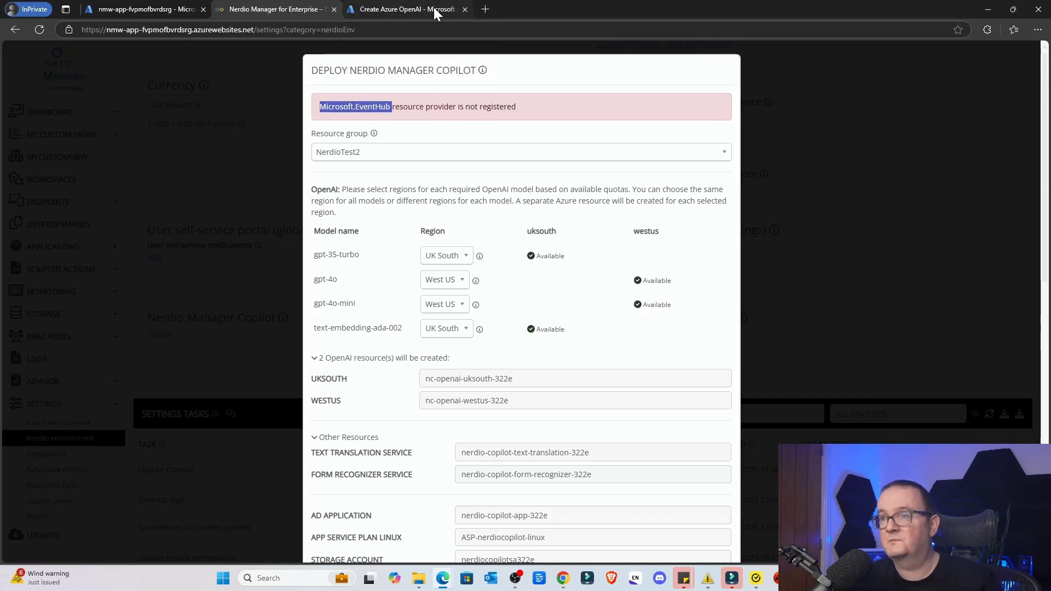
pyautogui.click(489, 8)
pyautogui.write('hig')
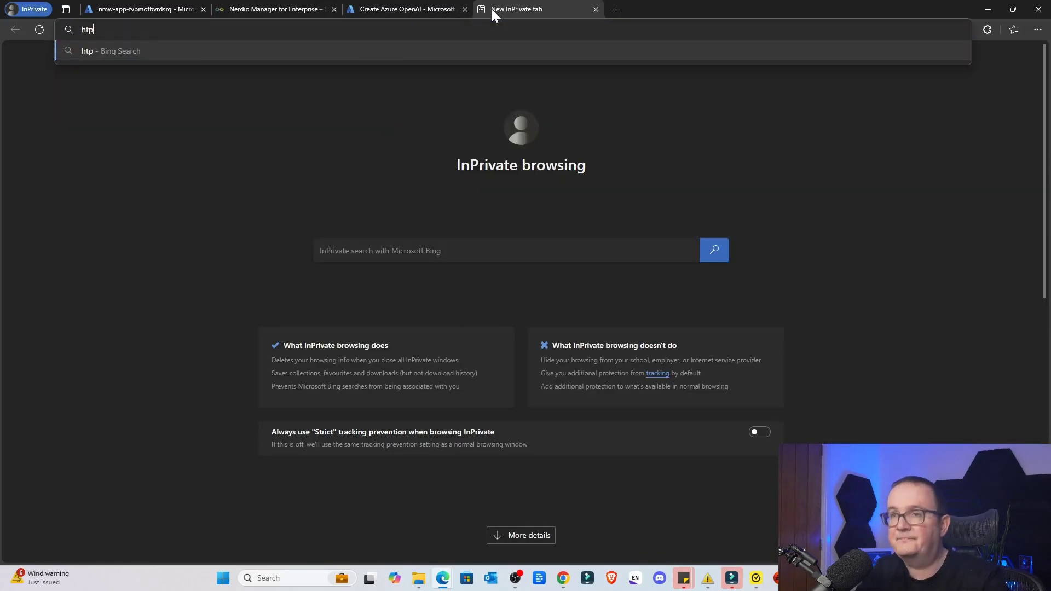
pyautogui.press('BackSpace')
pyautogui.press('BackSpace')
pyautogui.press('BackSpace')
pyautogui.write('https://portal.azure.com')
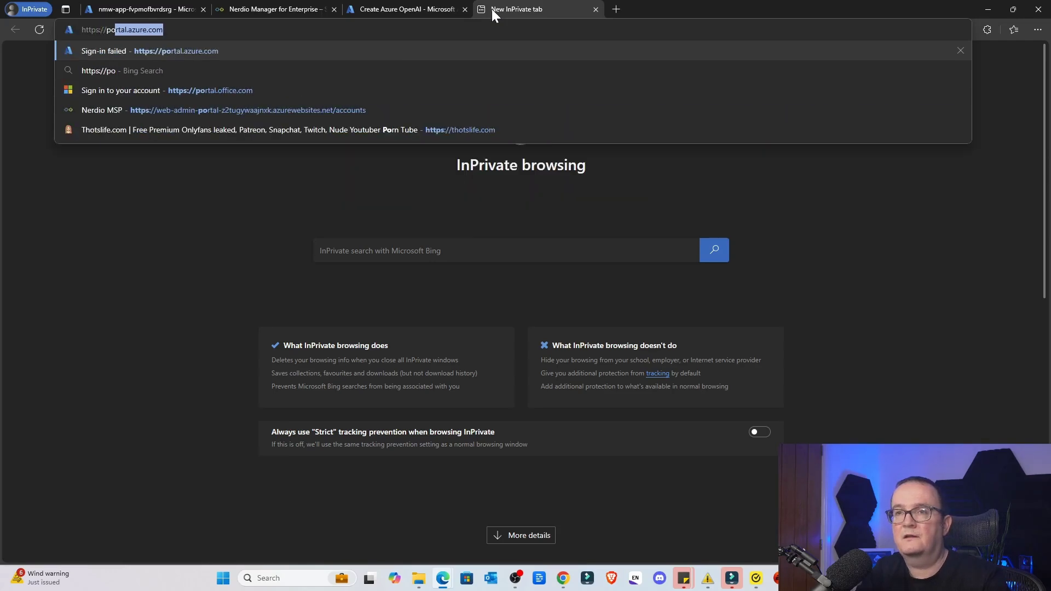
pyautogui.press('Return')
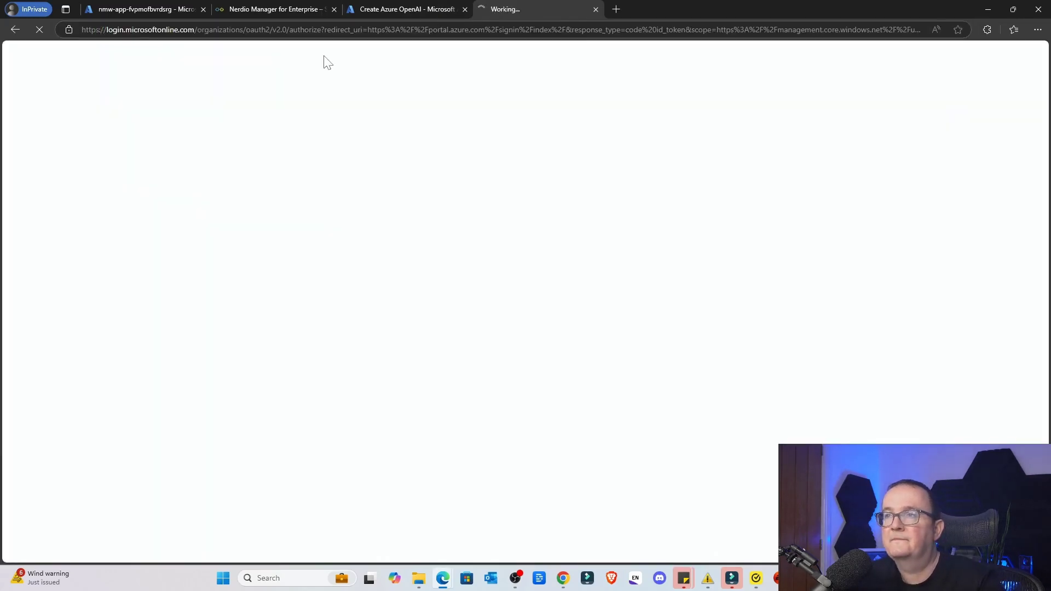
# - Open the Resource providers list of the Microsoft Azure Sponsorship subscription
pyautogui.write('subscriptions')
pyautogui.press('Return')
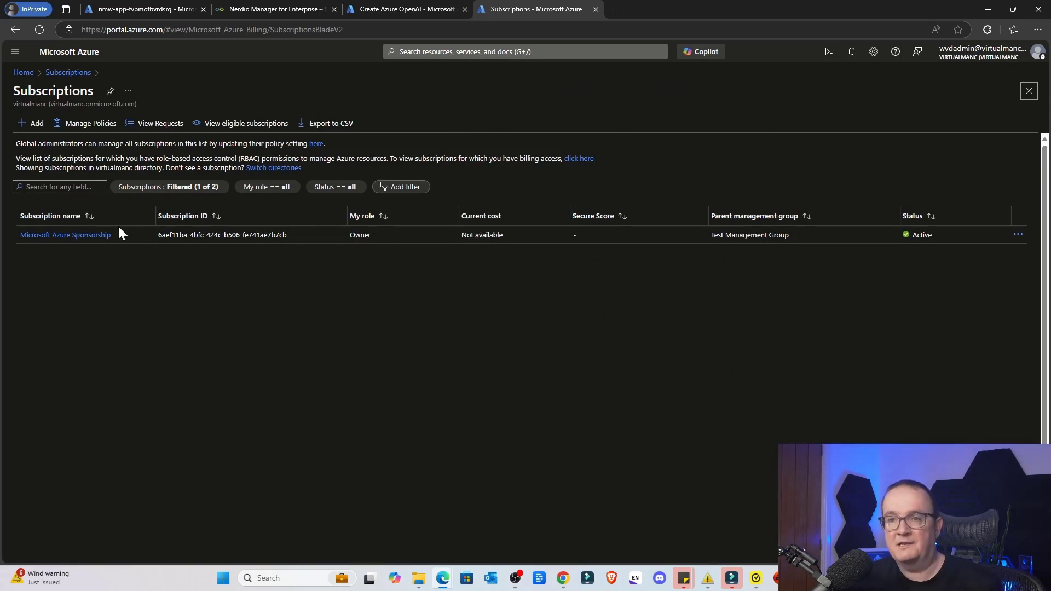
pyautogui.click(102, 236)
pyautogui.click(211, 282)
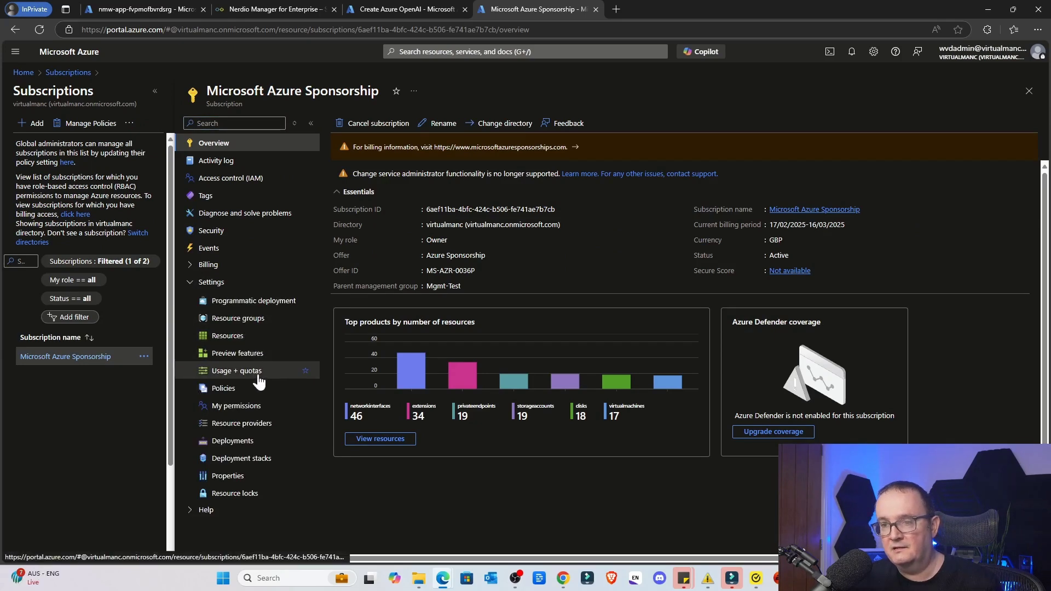
pyautogui.click(254, 424)
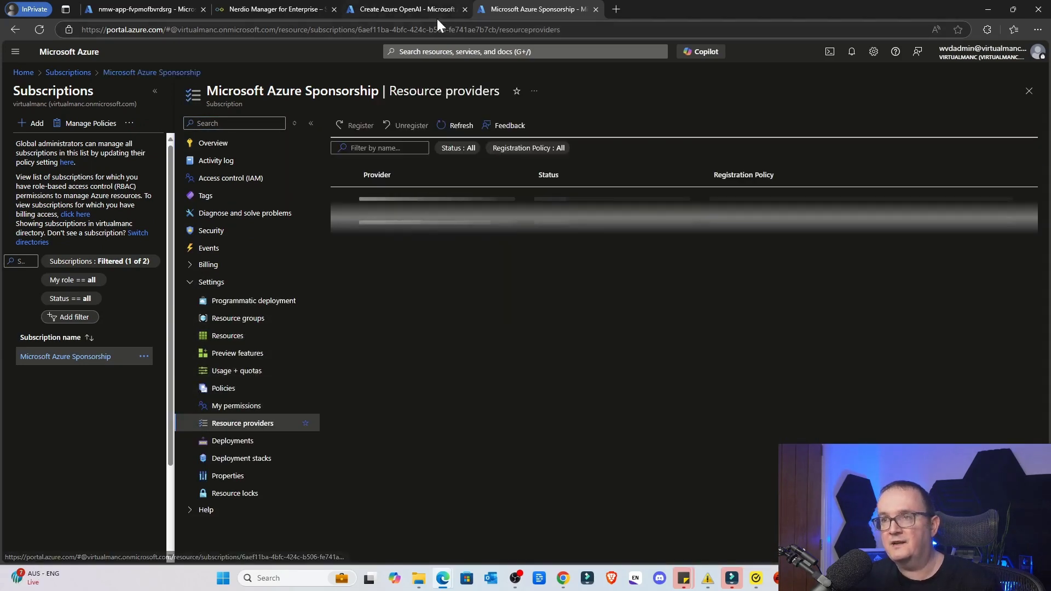
pyautogui.click(285, 10)
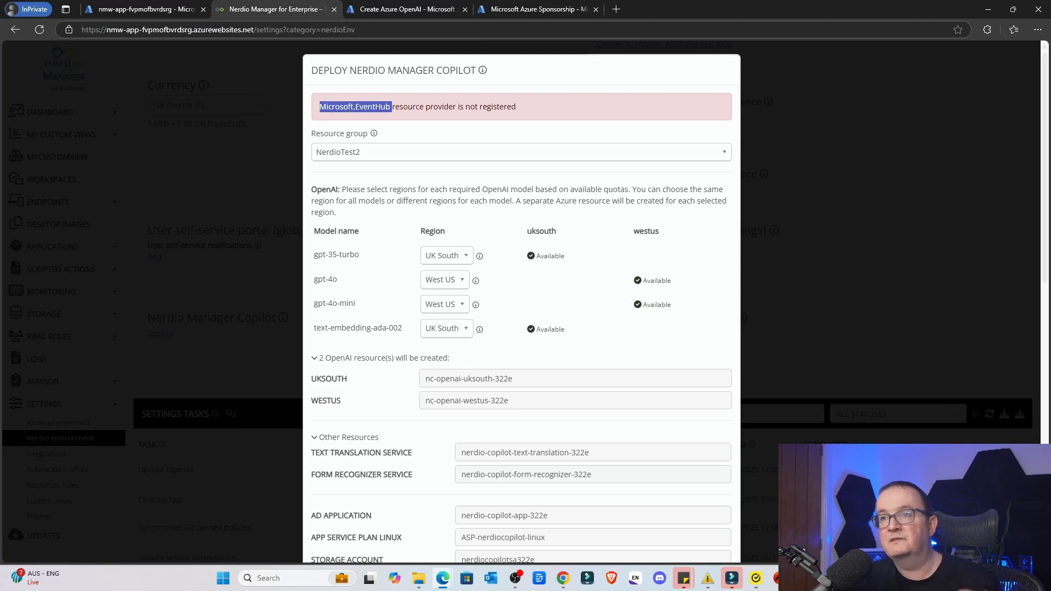
pyautogui.click(526, 10)
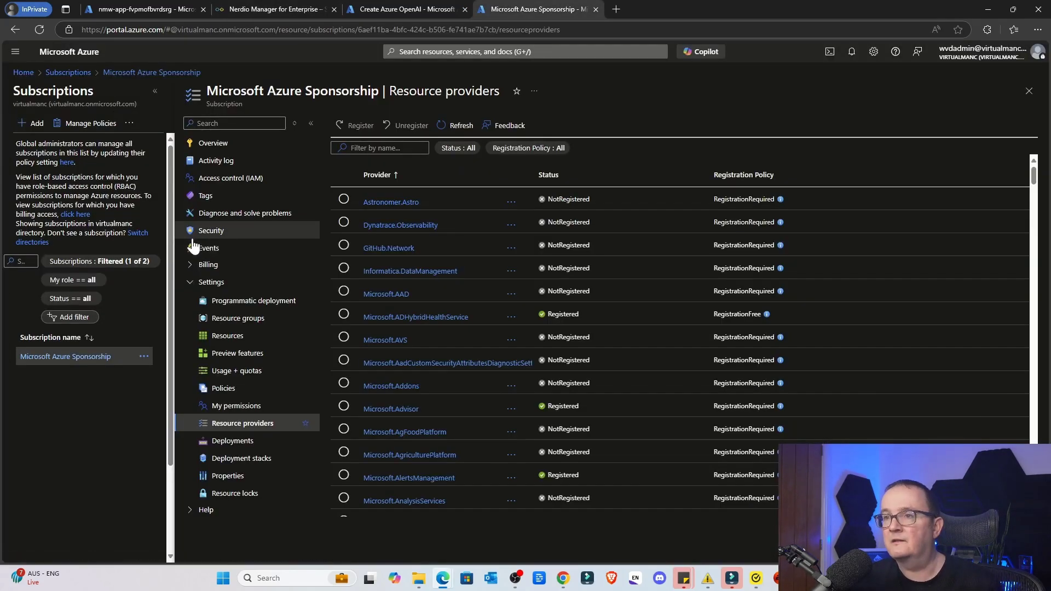
# - Filter providers by 'eventhub', select Microsoft.EventHub and register it
pyautogui.click(378, 148)
pyautogui.write('eventhub')
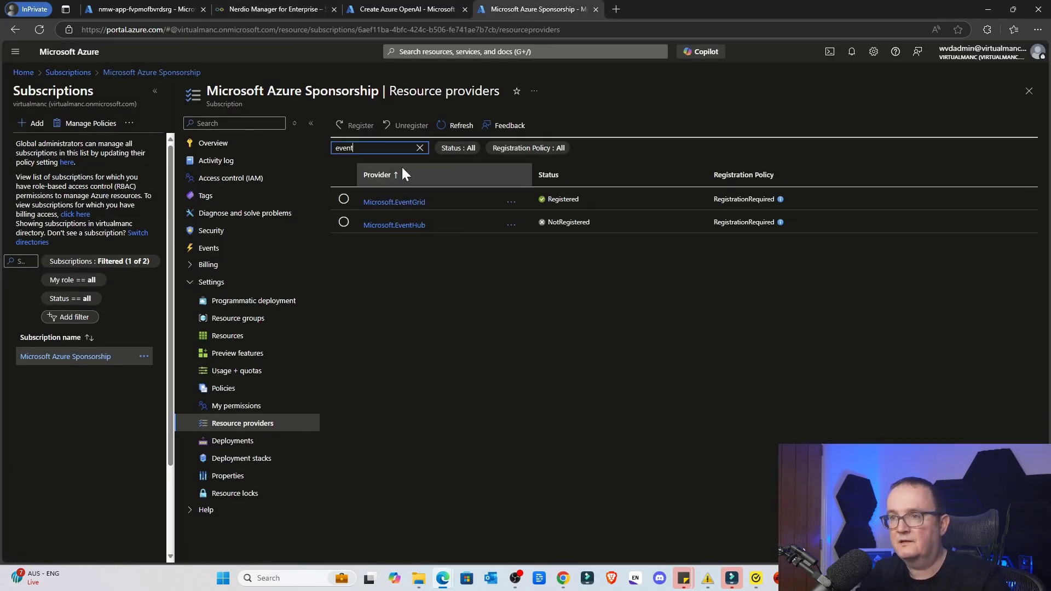
pyautogui.click(389, 202)
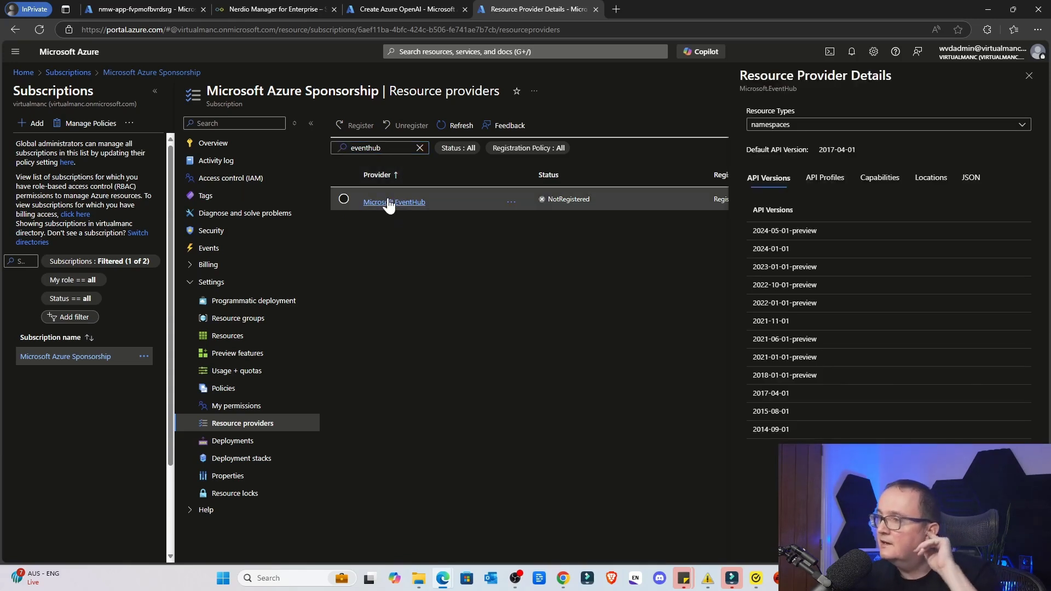
pyautogui.click(342, 199)
pyautogui.click(339, 199)
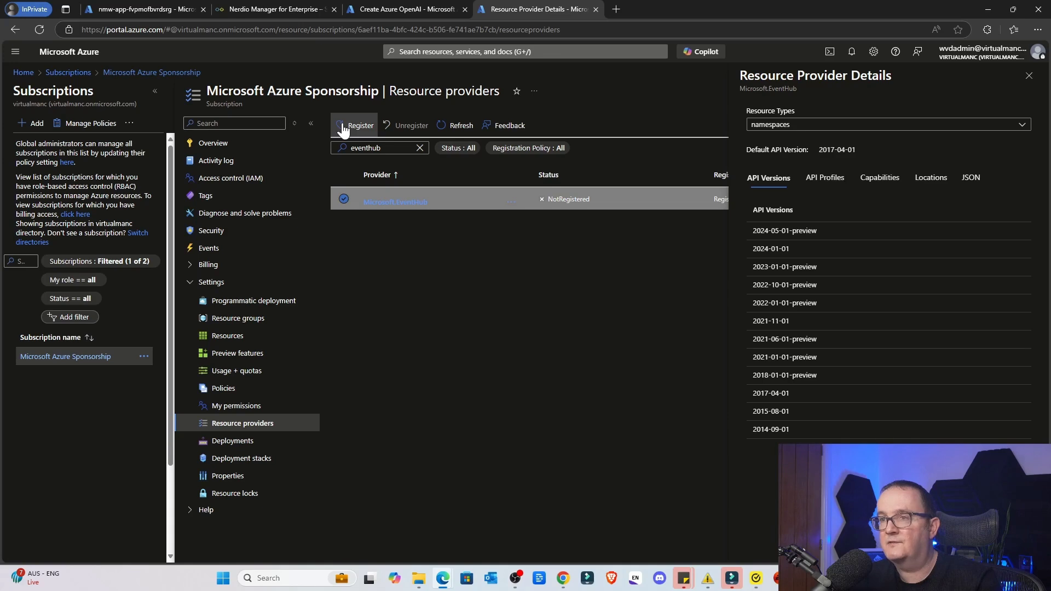
pyautogui.click(344, 127)
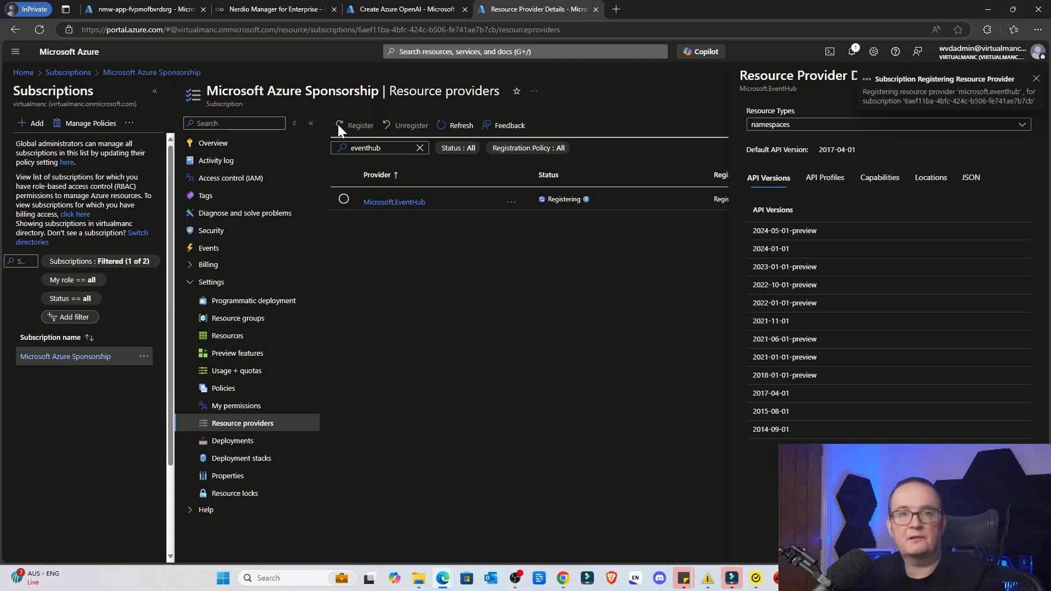
# - In the Manage Nerdio Manager Copilot article, highlight the EventHub, EventGrid, BotService and ServiceBus providers
pyautogui.hotkey('alt', 'Tab')
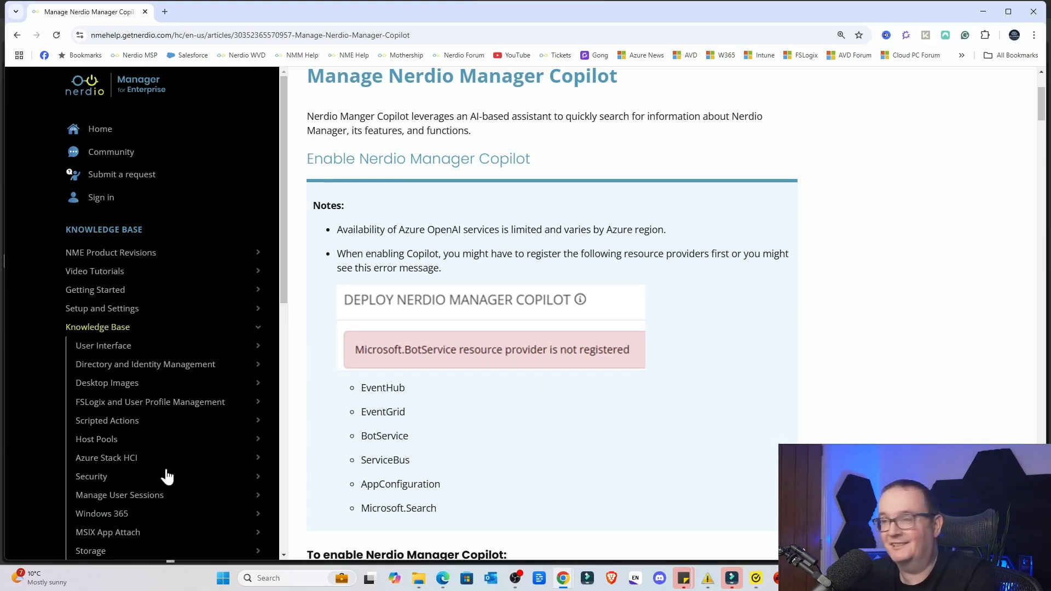
pyautogui.scroll(-2, 405, 263)
pyautogui.moveTo(360, 279); pyautogui.dragTo(480, 353)
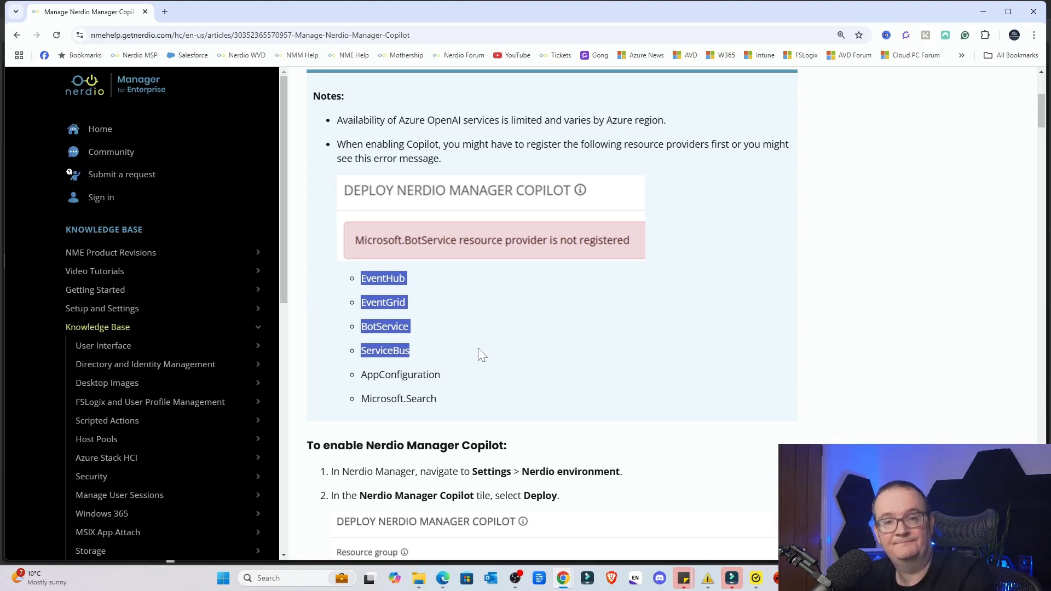
# - Back in the Deploy Nerdio Manager Copilot dialog, click OK at the bottom to resubmit
pyautogui.click(516, 578)
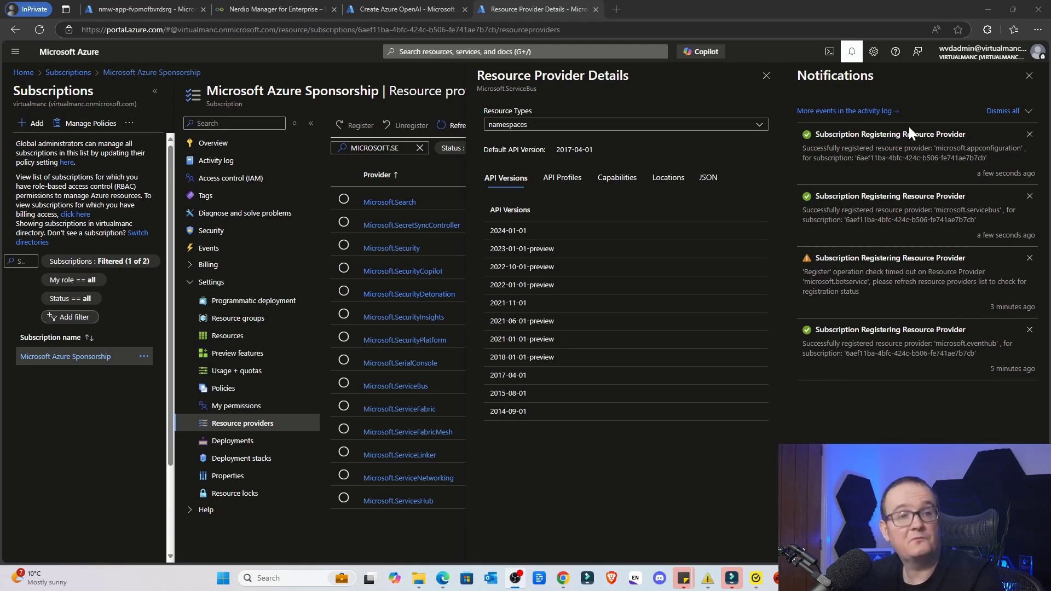
pyautogui.click(262, 2)
pyautogui.scroll(-5, 581, 335)
pyautogui.scroll(-5, 584, 337)
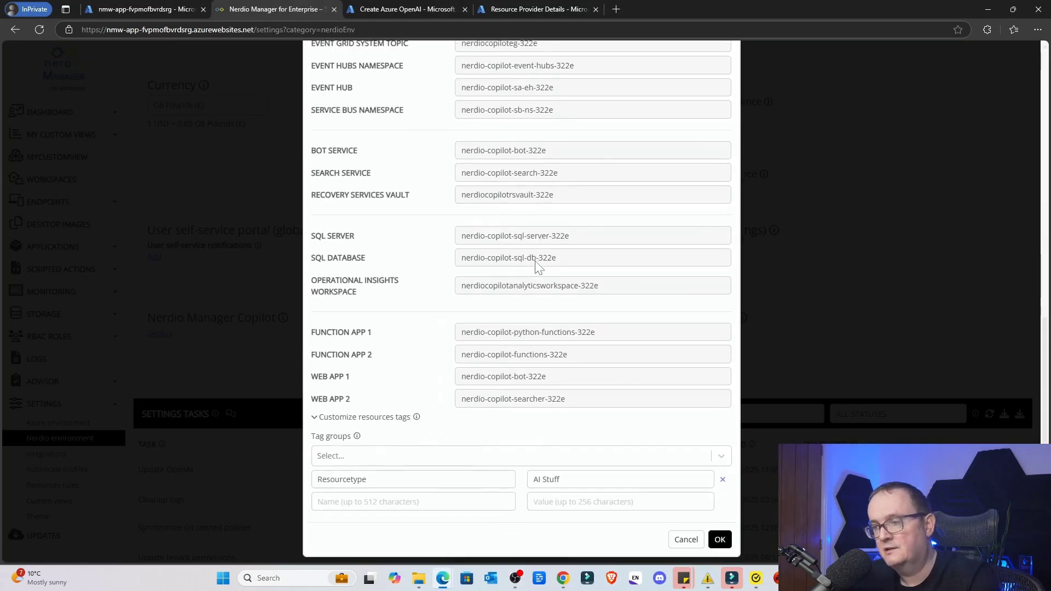
pyautogui.click(719, 532)
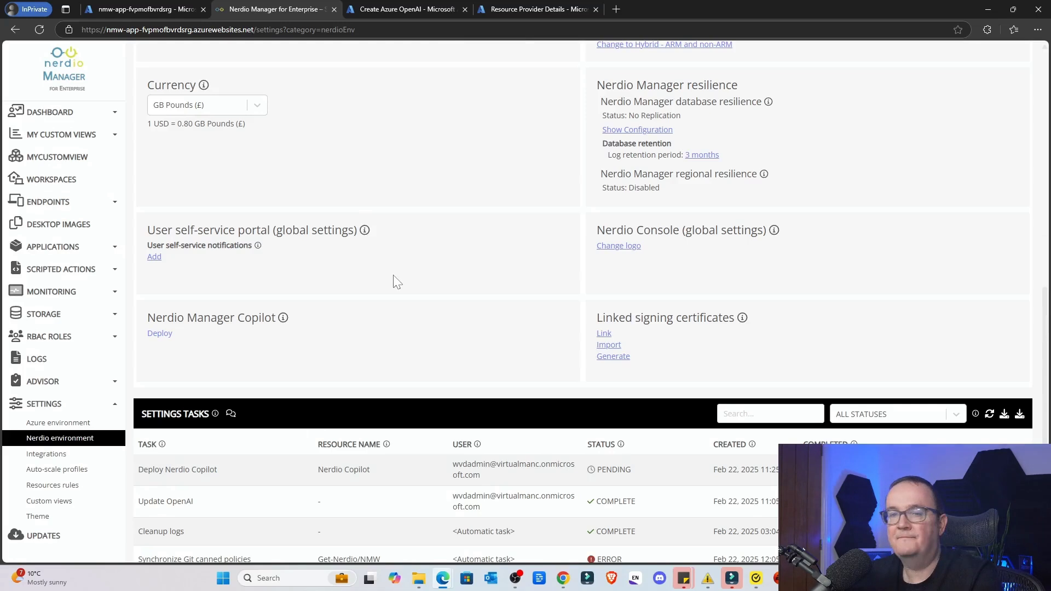
# - Open the Deploy Nerdio Copilot task details and scroll through its deployment steps
pyautogui.click(611, 469)
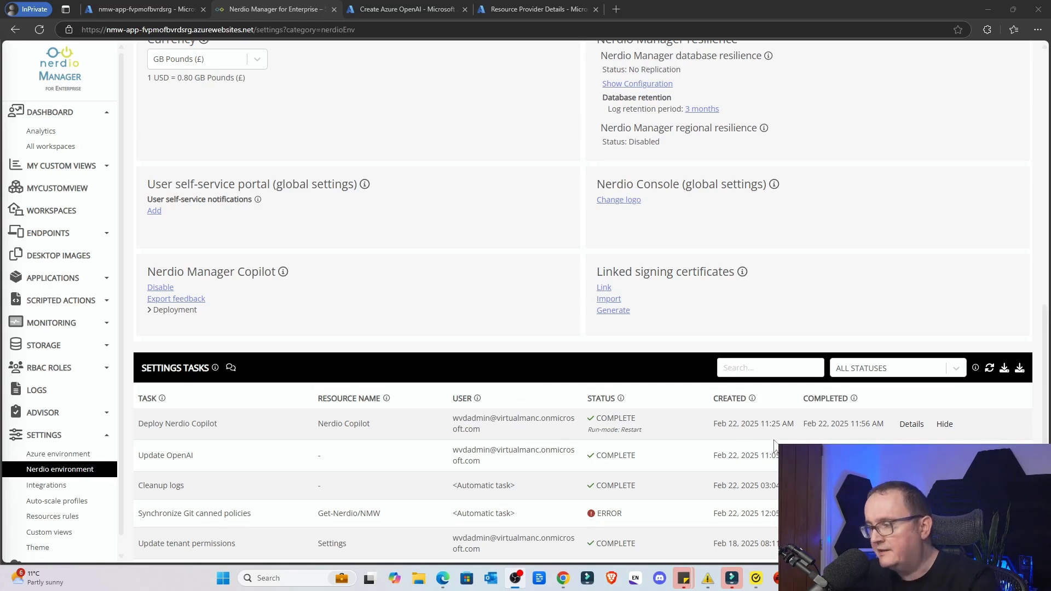
pyautogui.click(909, 424)
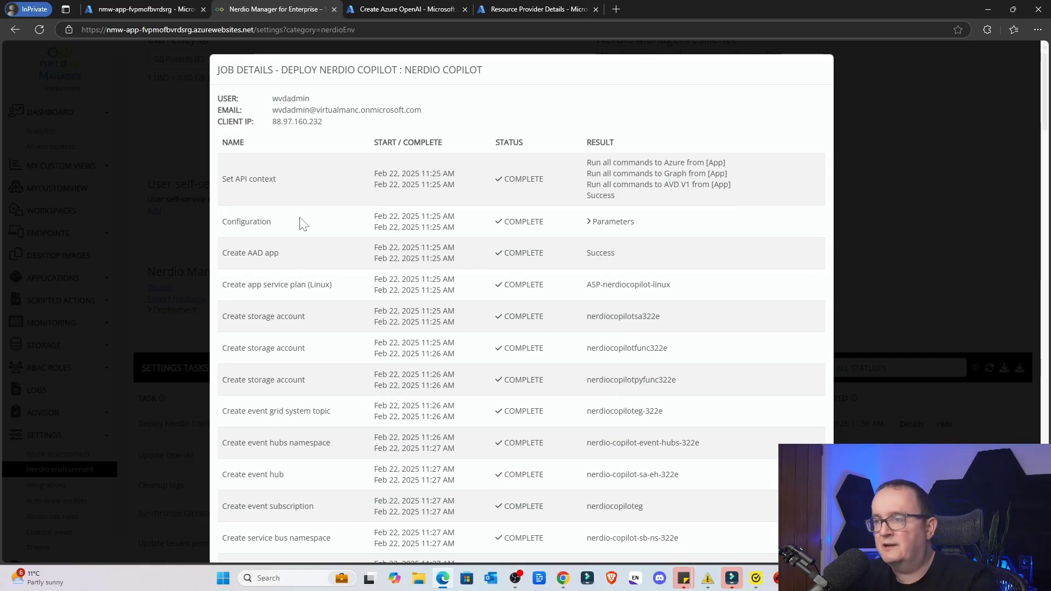
pyautogui.scroll(-1, 280, 253)
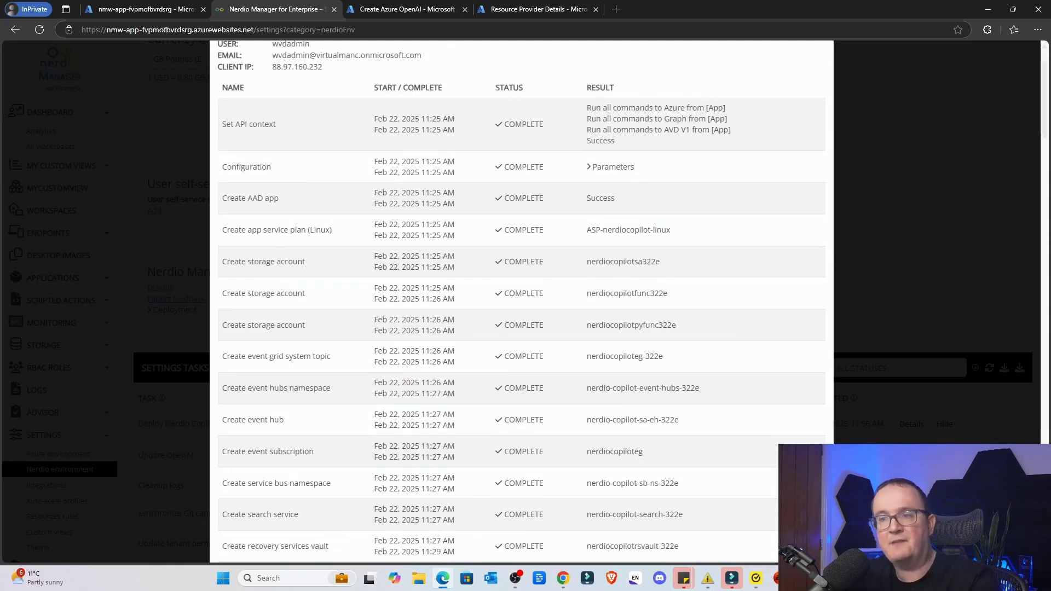
pyautogui.scroll(-3, 267, 240)
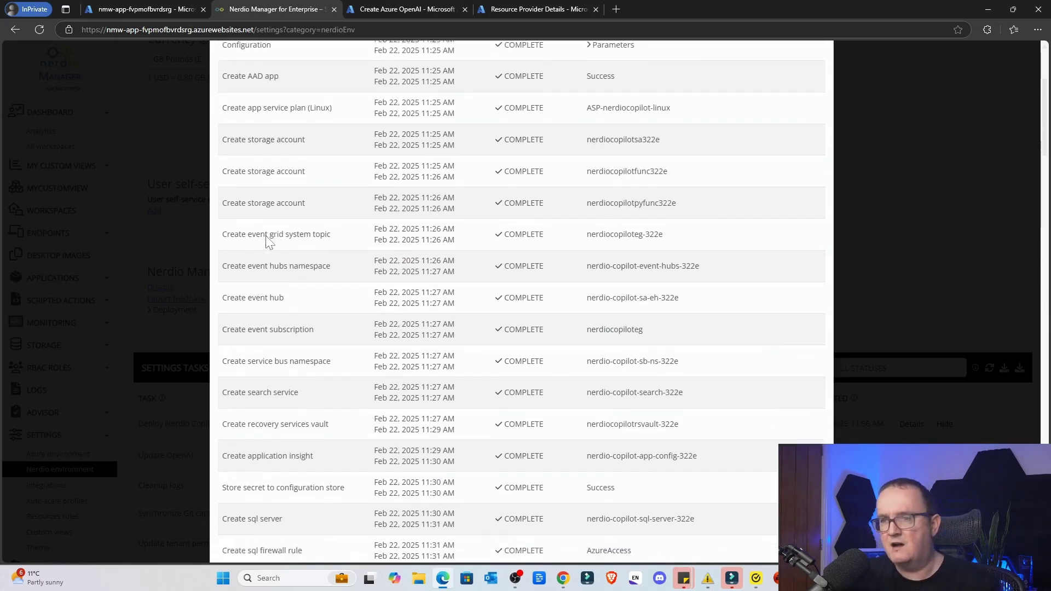
pyautogui.scroll(-4, 266, 240)
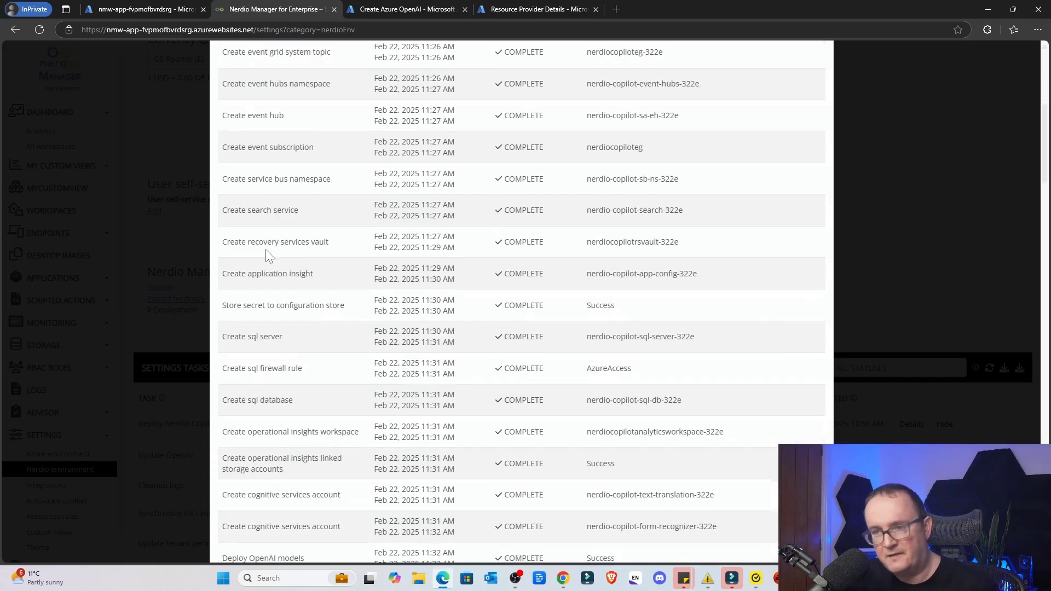
pyautogui.scroll(-4, 288, 257)
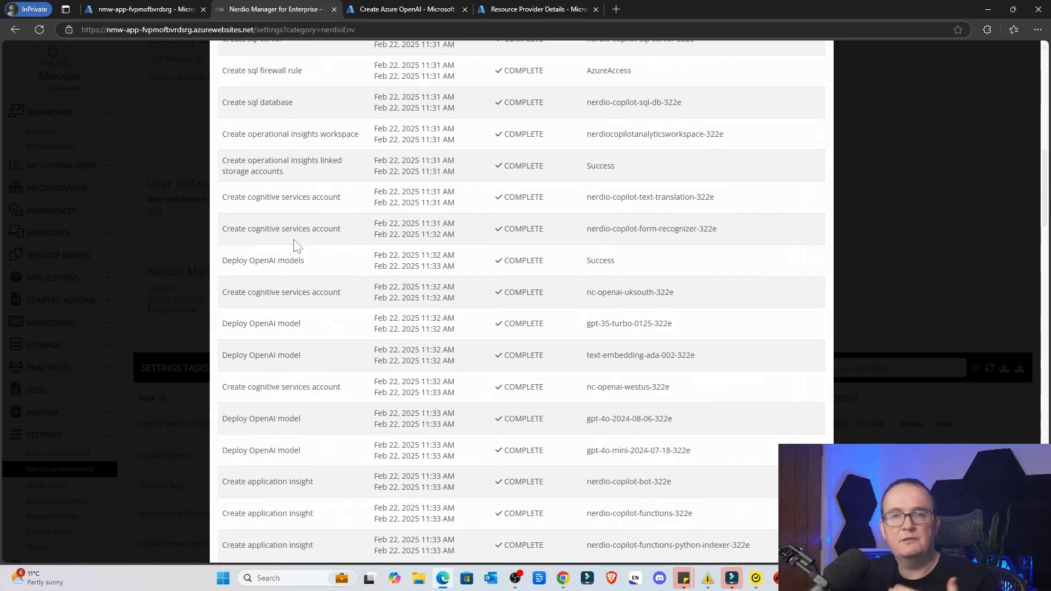
pyautogui.scroll(-4, 296, 247)
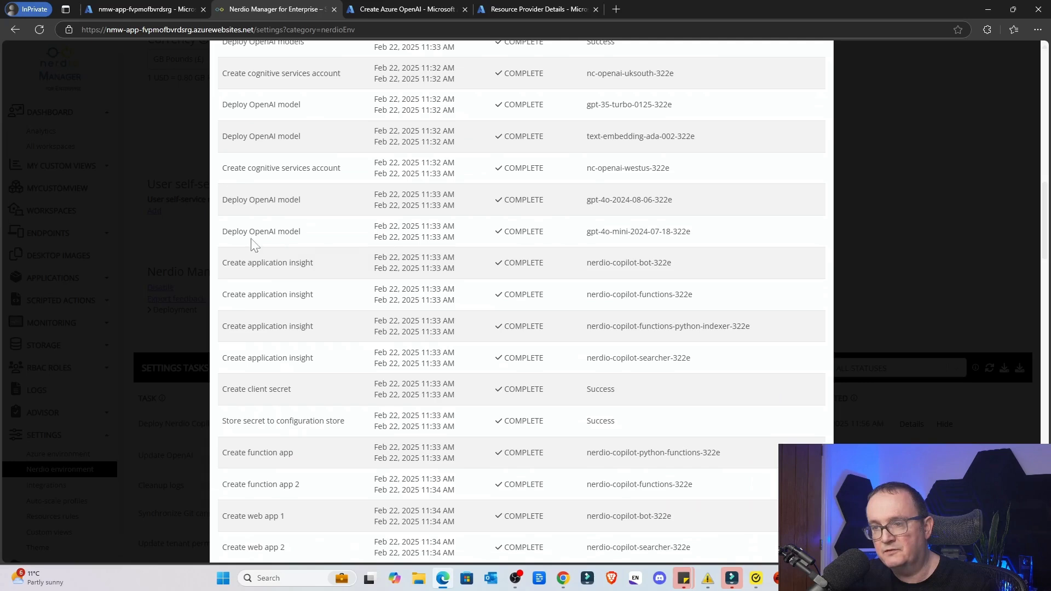
# - Review the remaining succeeded steps and close the task details with Esc
pyautogui.moveTo(239, 262); pyautogui.dragTo(364, 313)
pyautogui.scroll(-7, 339, 307)
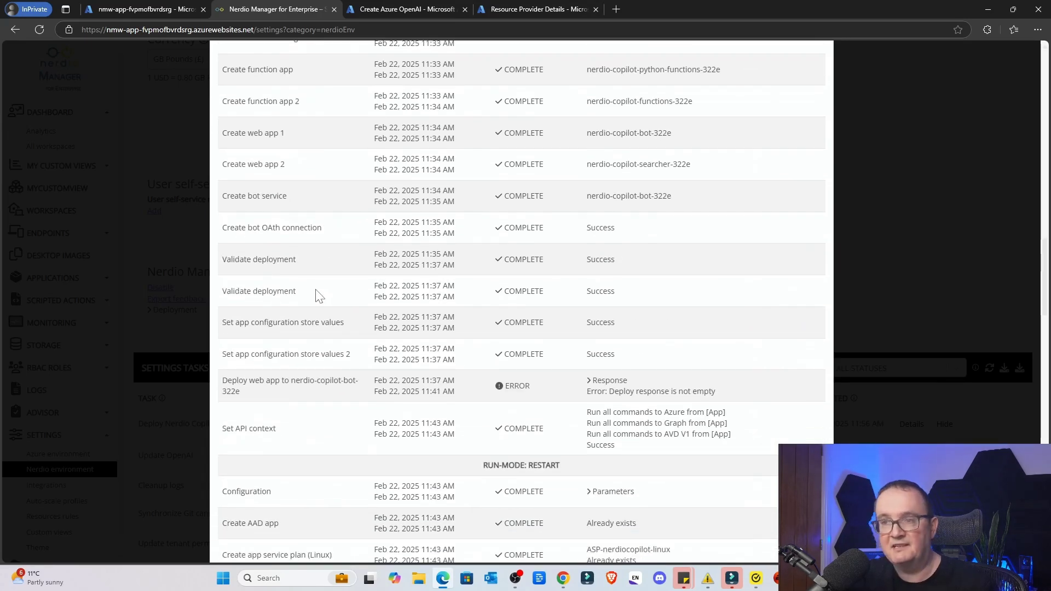
pyautogui.scroll(-4, 282, 151)
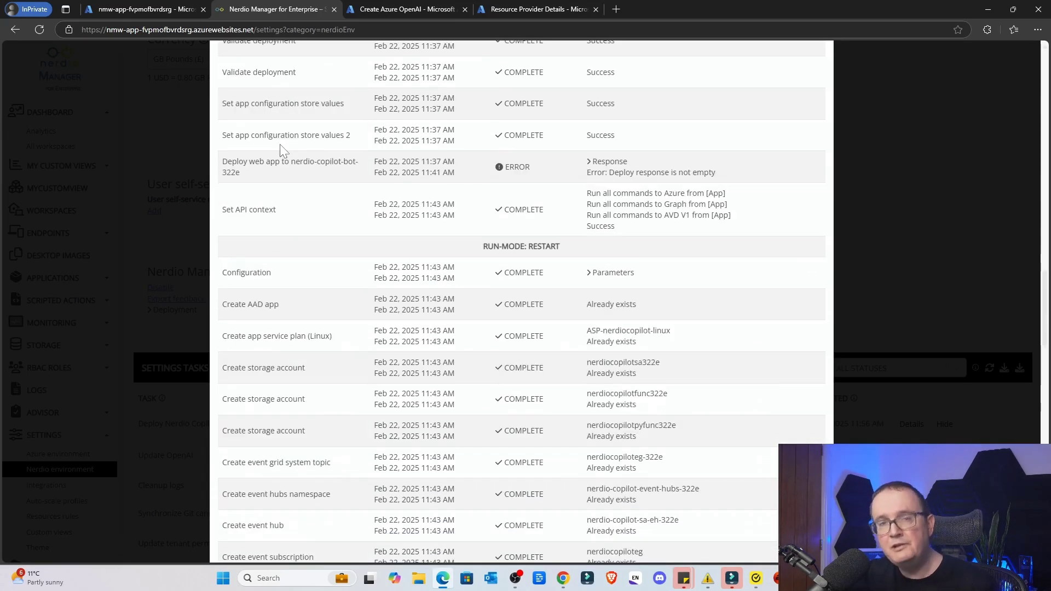
pyautogui.scroll(-6, 295, 162)
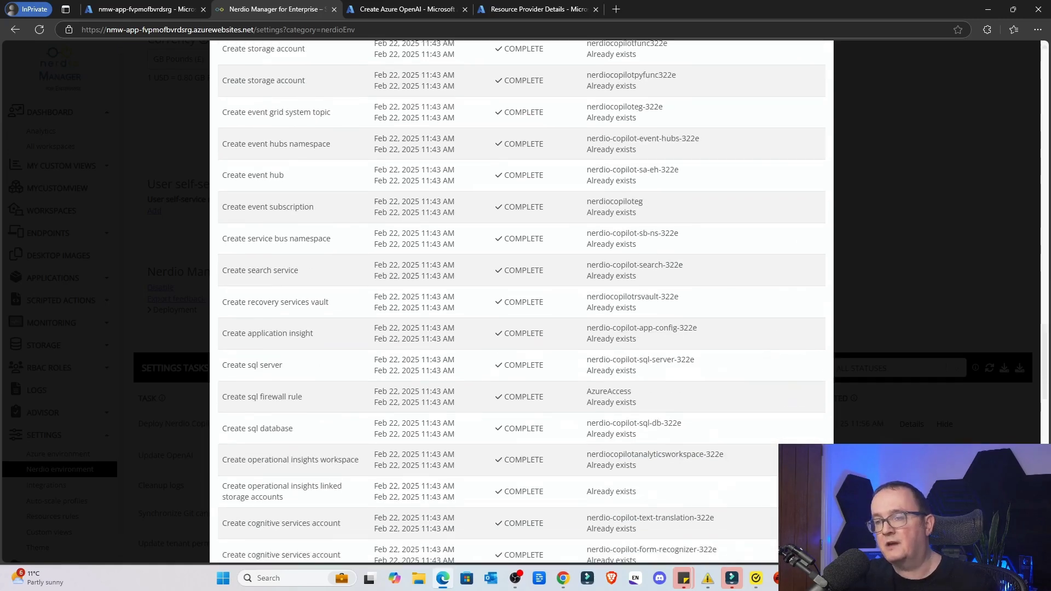
pyautogui.scroll(-20, 520, 300)
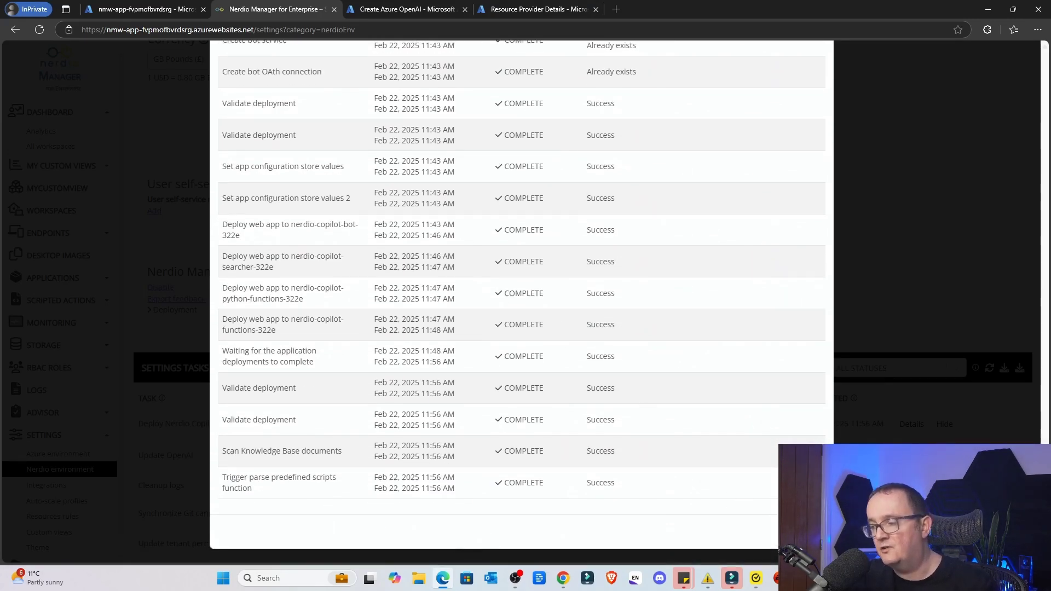
pyautogui.press('Escape')
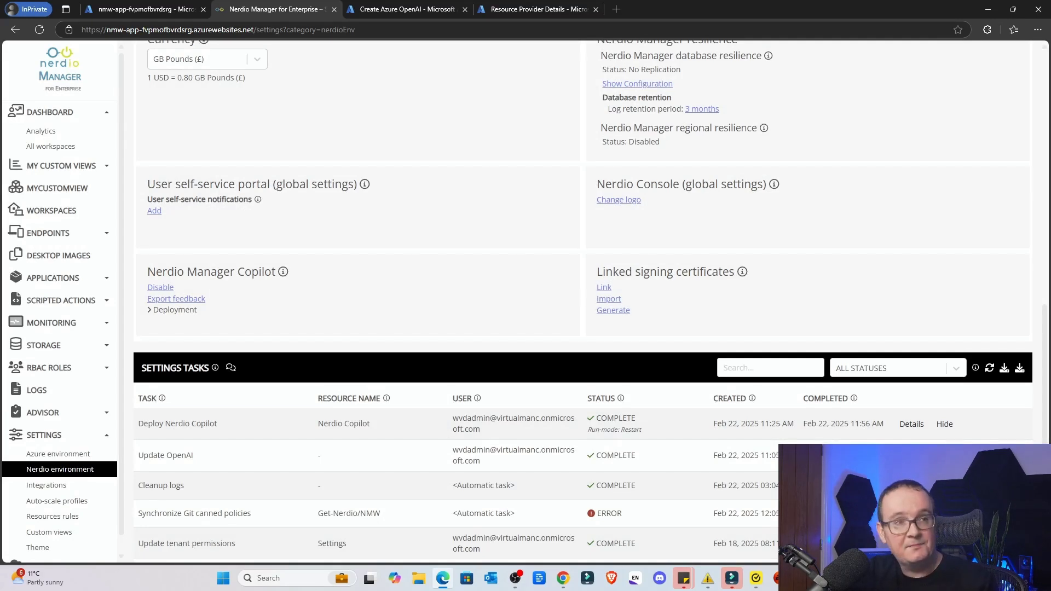
# - Expand the Copilot Deployment resource list, then launch the Copilot chat from the header bot icon
pyautogui.click(175, 311)
pyautogui.scroll(-2, 256, 217)
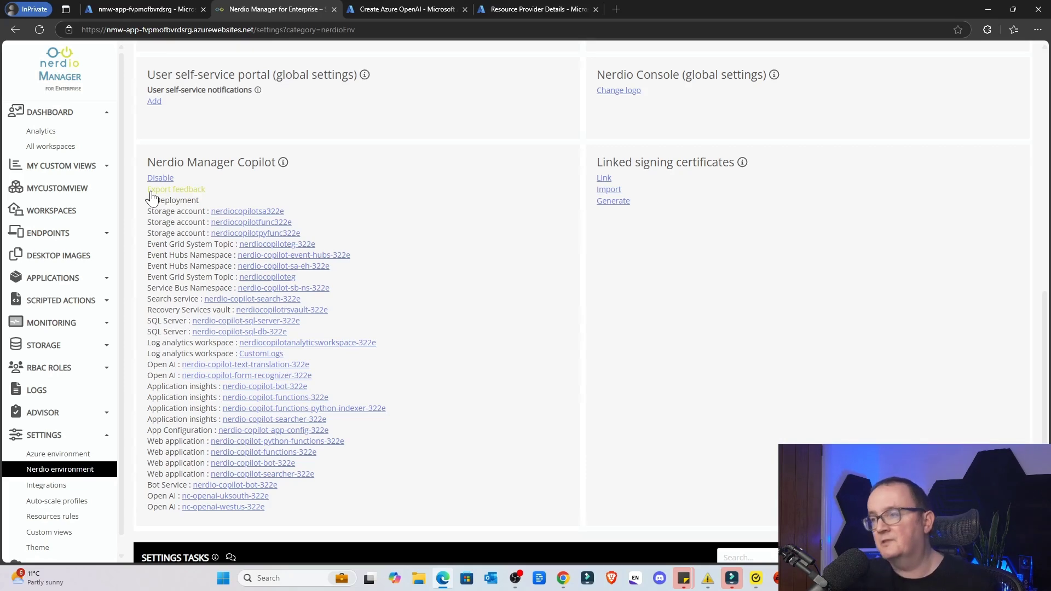
pyautogui.scroll(15, 262, 185)
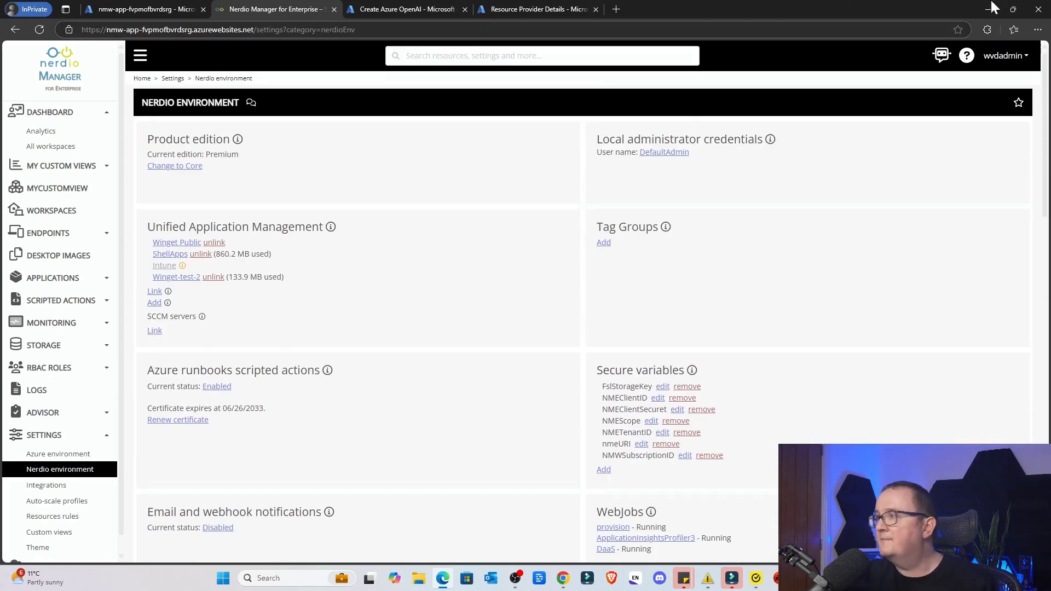
pyautogui.click(938, 57)
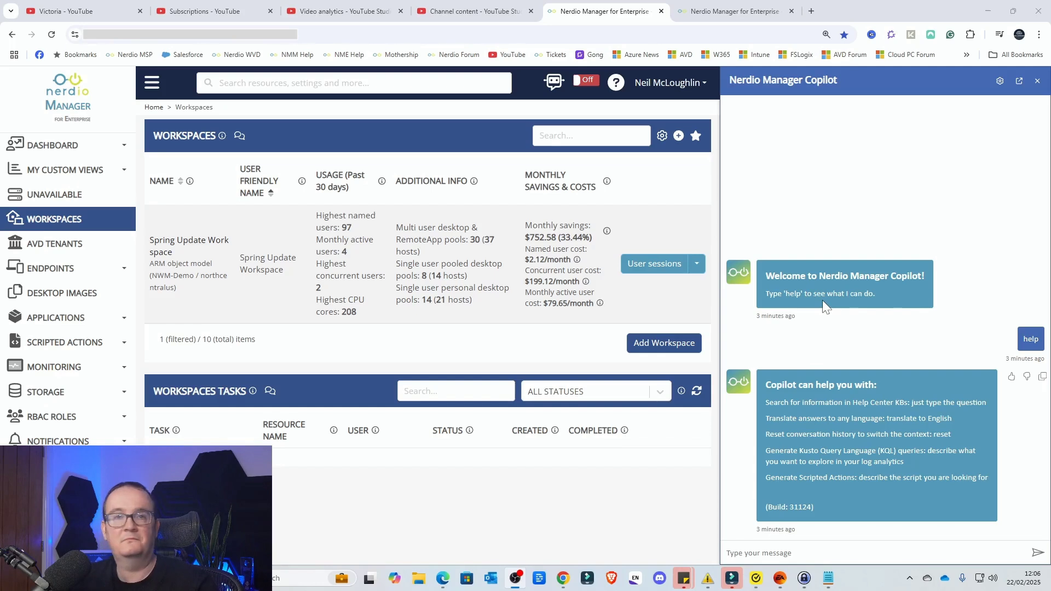
# - Highlight Copilot's help reply, including the Generate Scripted Actions capability
pyautogui.moveTo(871, 402); pyautogui.dragTo(929, 403)
pyautogui.click(929, 402)
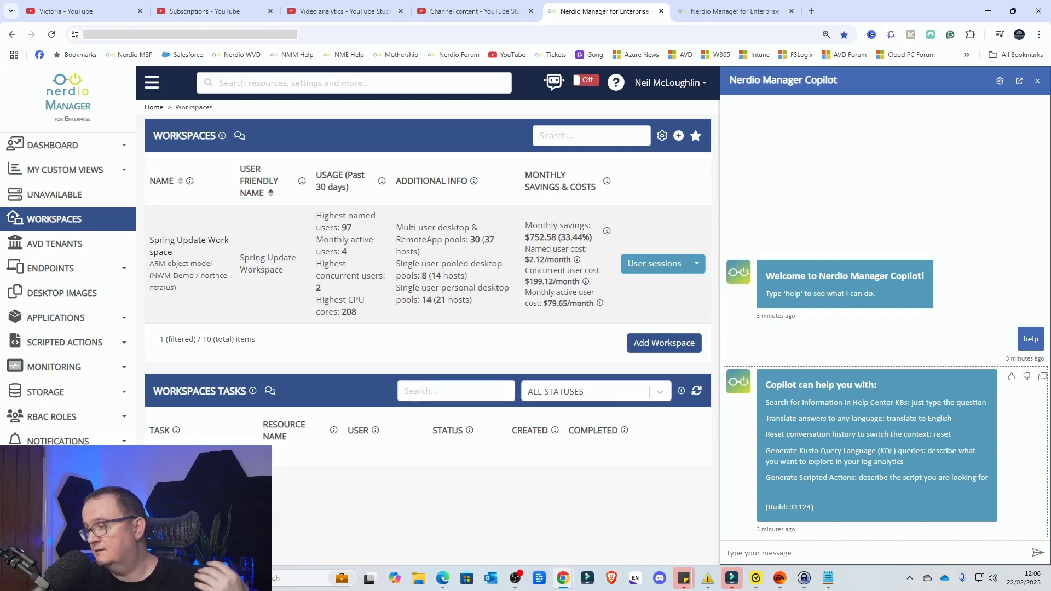
pyautogui.moveTo(783, 477); pyautogui.dragTo(897, 478)
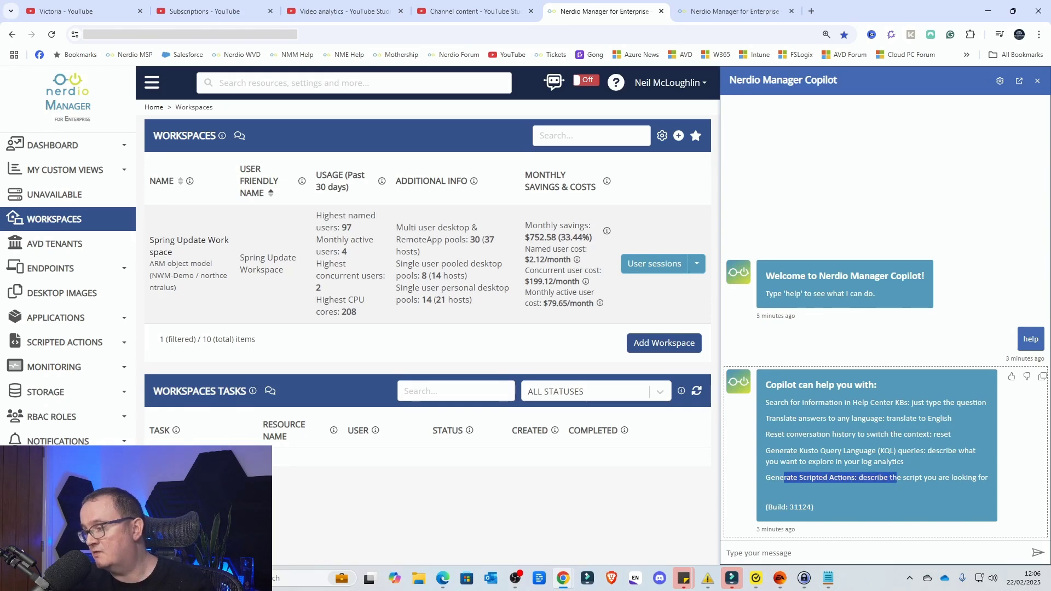
pyautogui.click(897, 477)
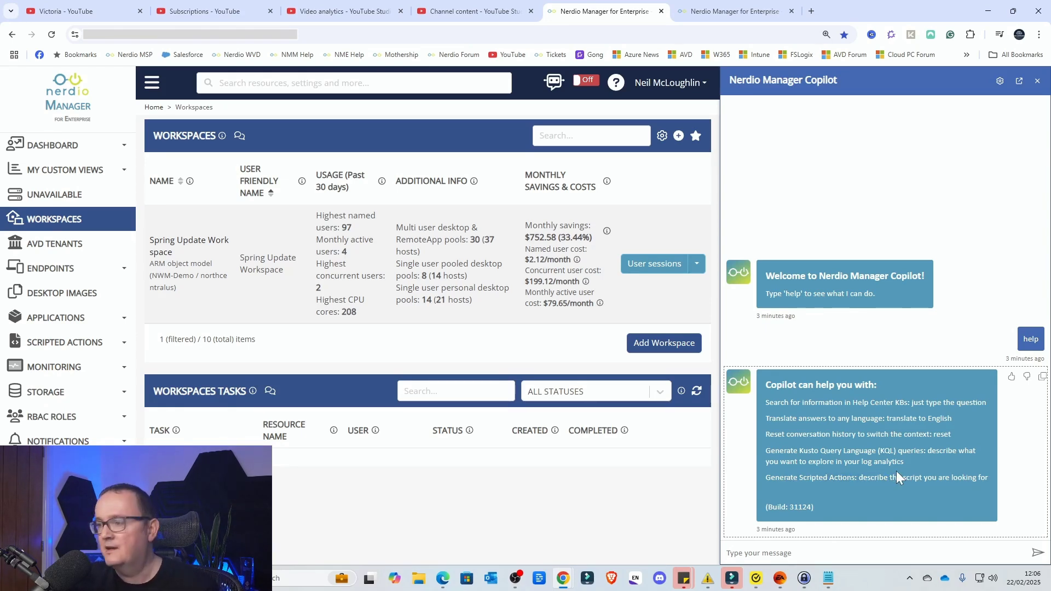
# - Ask Copilot 'please can you tell me how to create a hostpool?'
pyautogui.click(828, 553)
pyautogui.write('ple')
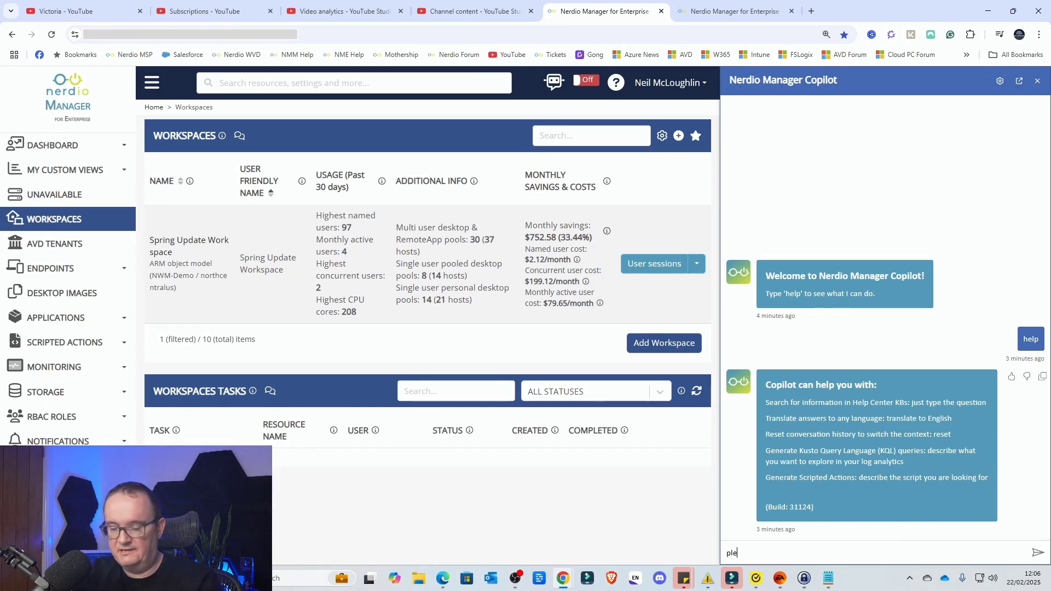
pyautogui.write('ase can you tell me g')
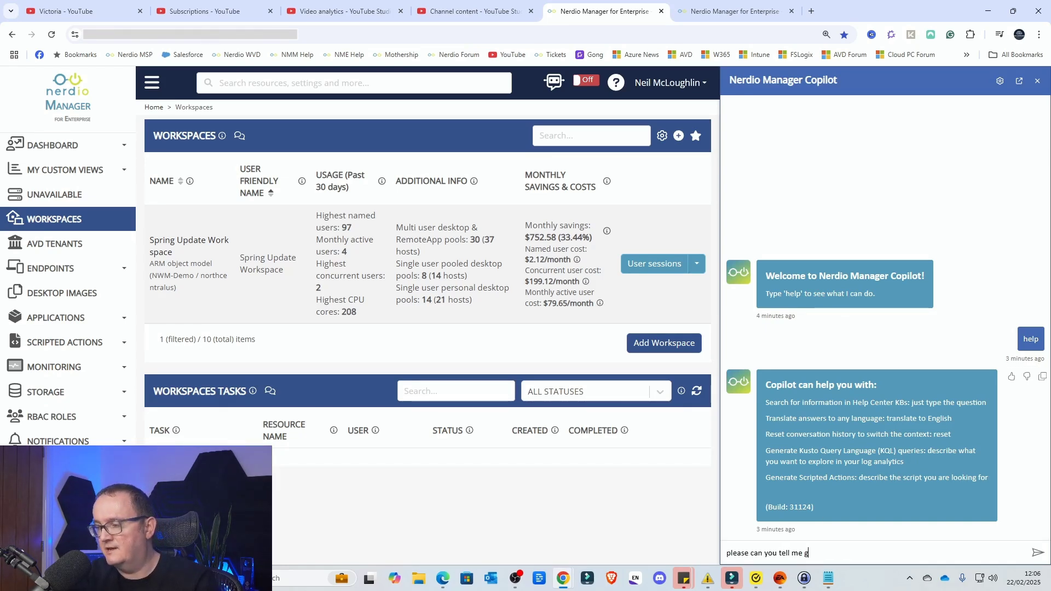
pyautogui.press('BackSpace')
pyautogui.write('how to create a hostpool?')
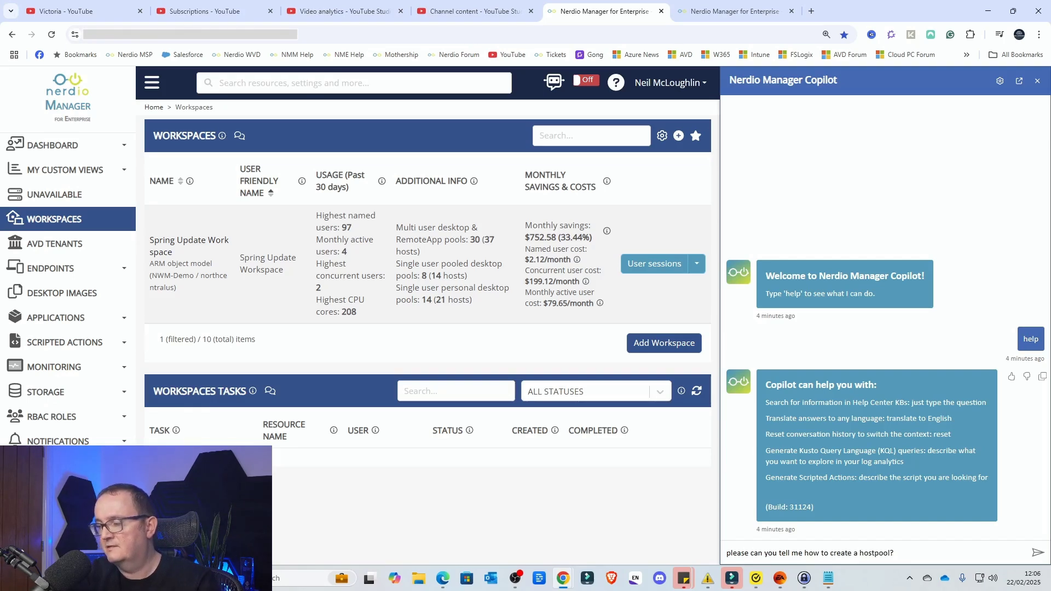
pyautogui.press('Return')
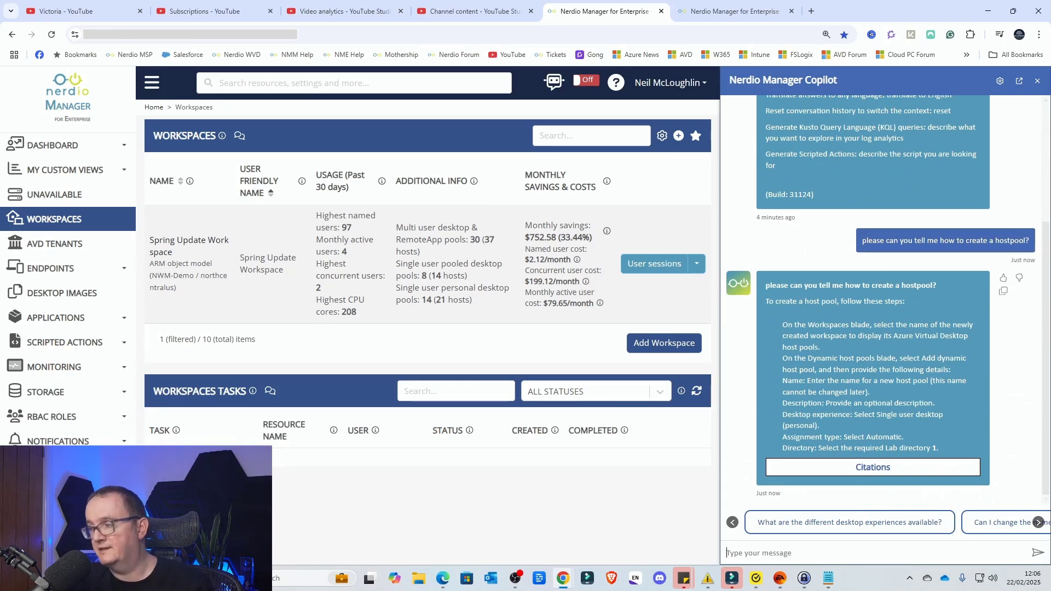
# - Read the cited Create Dynamic Host Pools article from the answer's citations, then close it
pyautogui.click(876, 467)
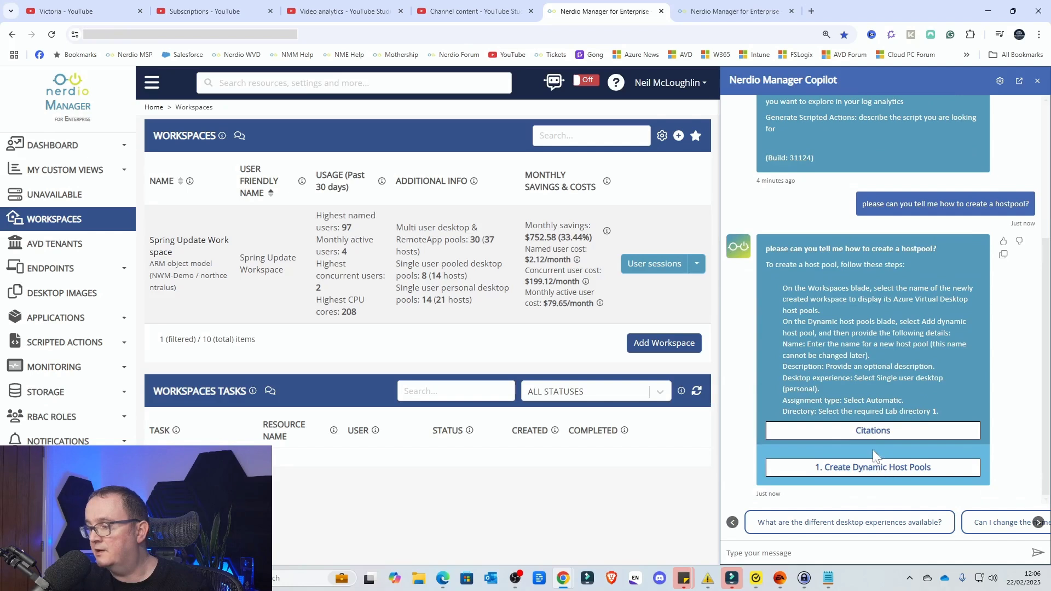
pyautogui.click(849, 465)
pyautogui.scroll(-1, 226, 288)
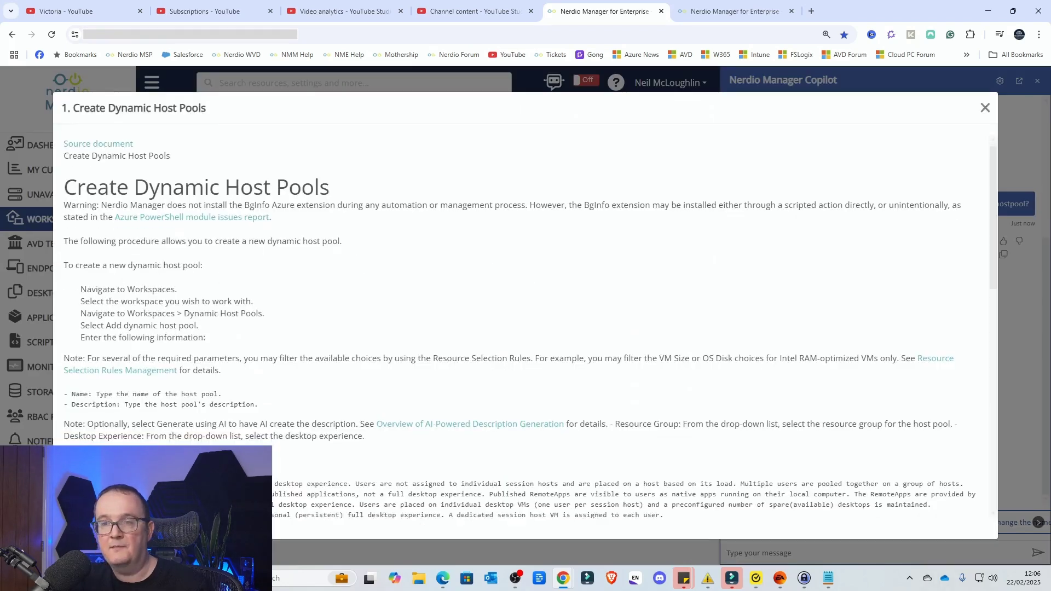
pyautogui.scroll(-1, 159, 279)
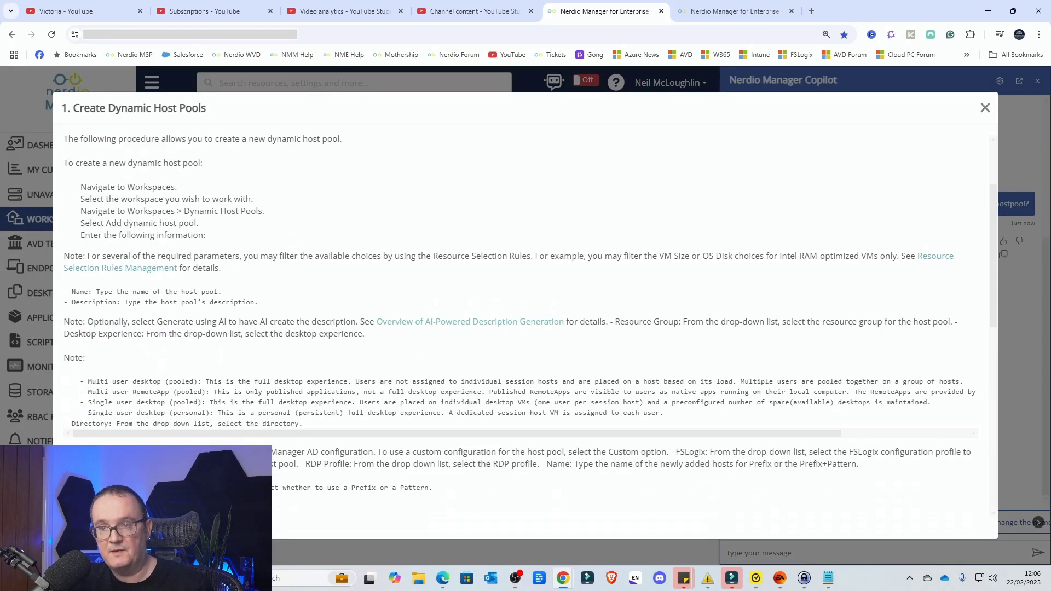
pyautogui.scroll(-3, 132, 293)
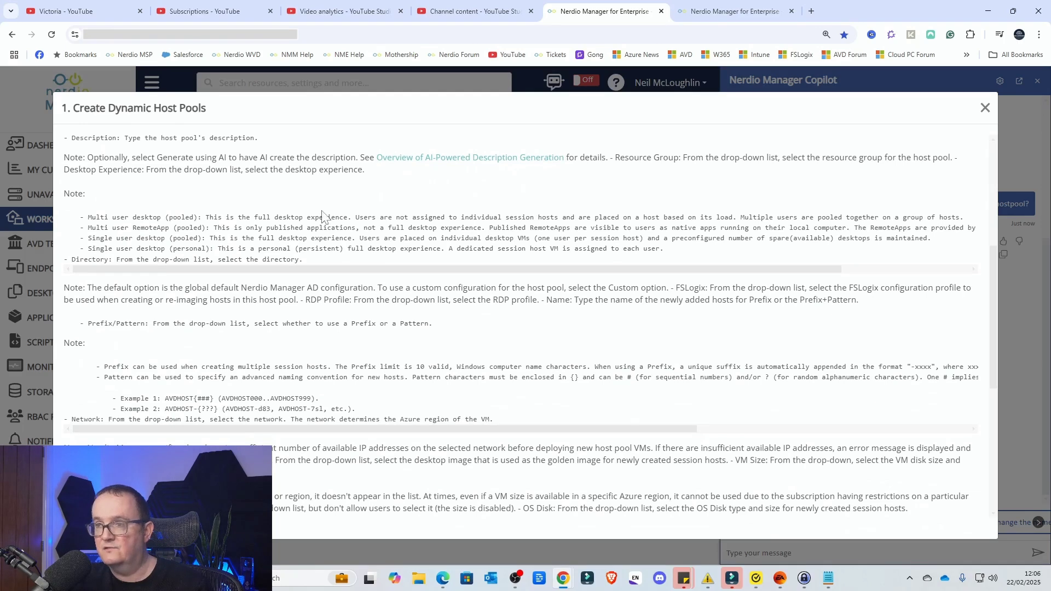
pyautogui.scroll(-6, 526, 323)
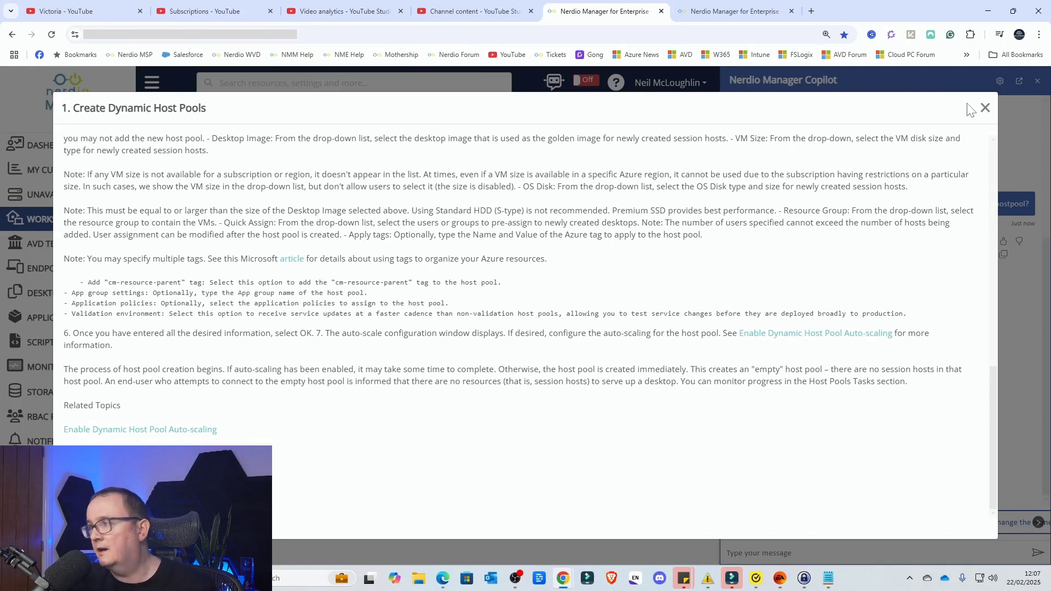
pyautogui.click(982, 108)
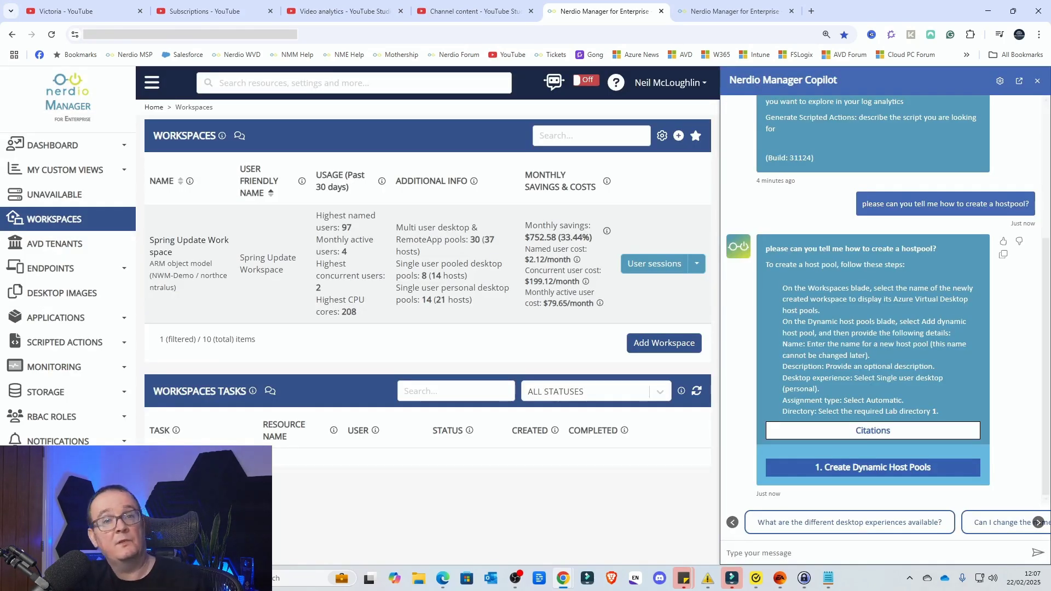
# - Ask Copilot how to configure FSLogix for the host pool and read the cited FSLogix Per-Host Pool Customization article
pyautogui.write('how ')
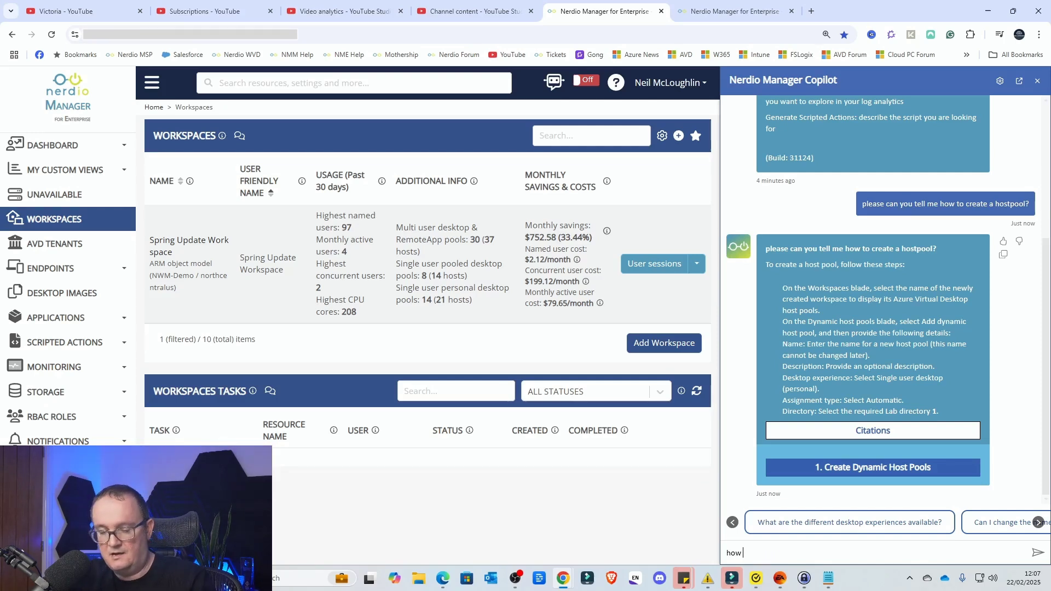
pyautogui.write('to I configur')
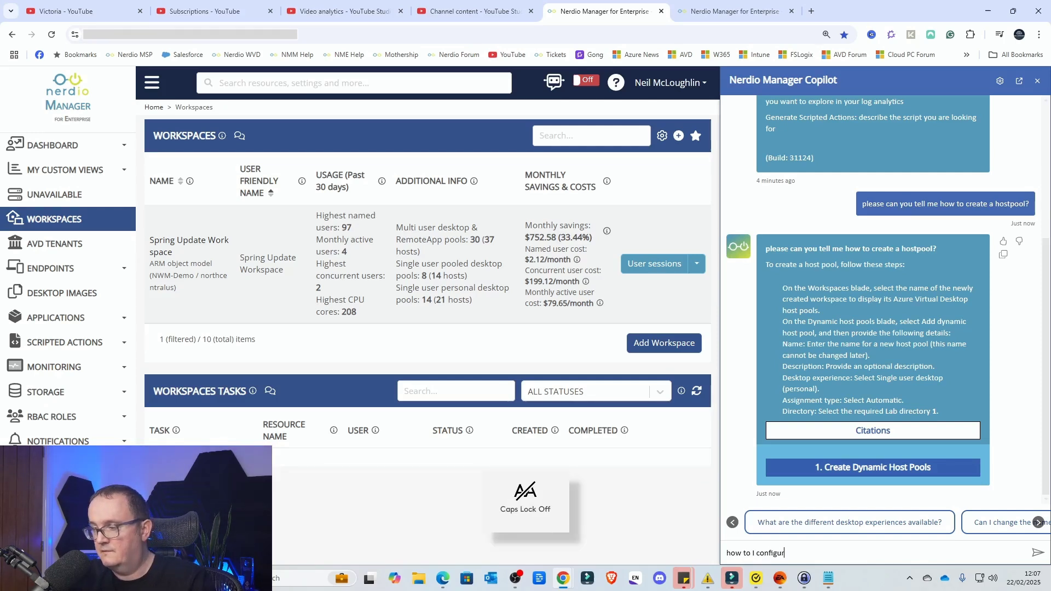
pyautogui.write('e FSLogi')
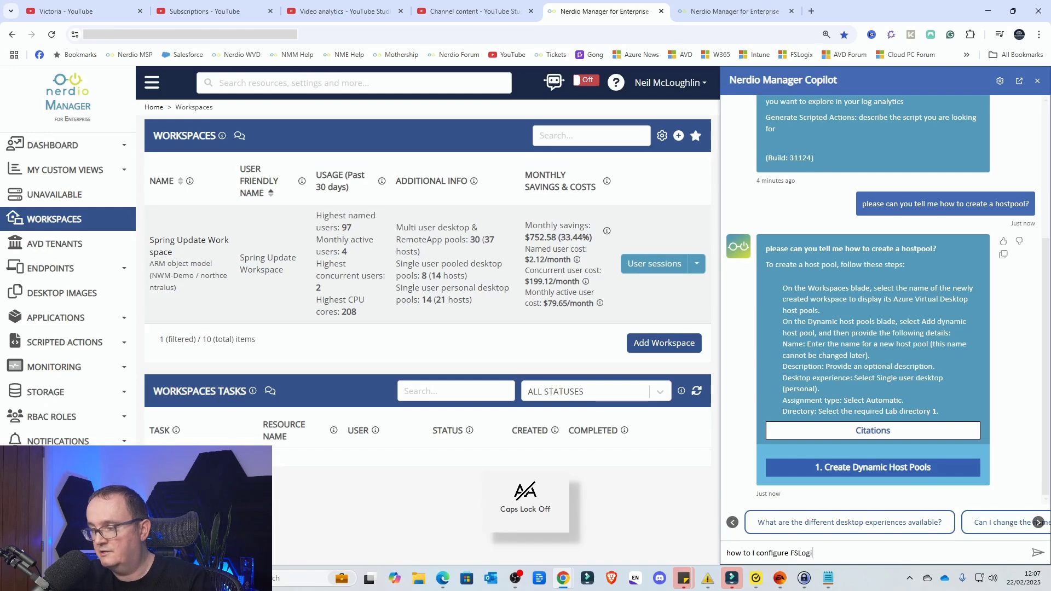
pyautogui.write('x for my ho')
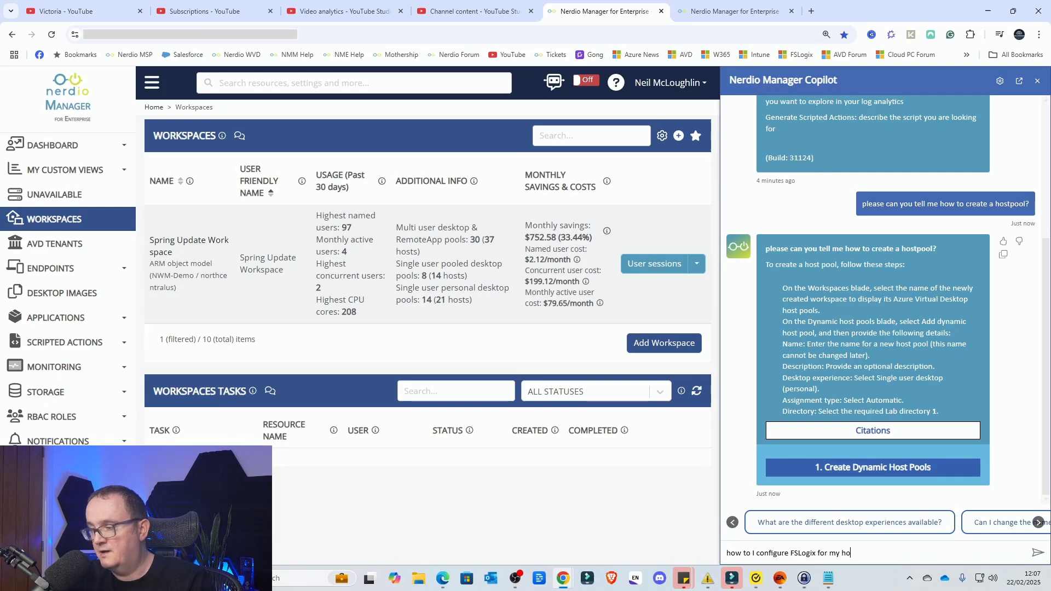
pyautogui.write('stpool?')
pyautogui.press('Return')
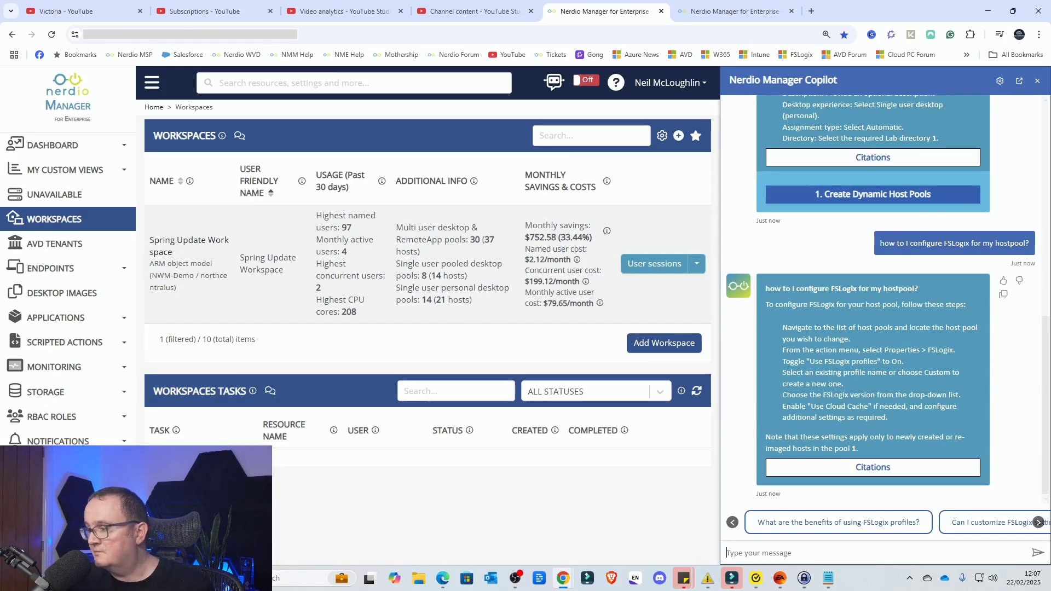
pyautogui.click(857, 470)
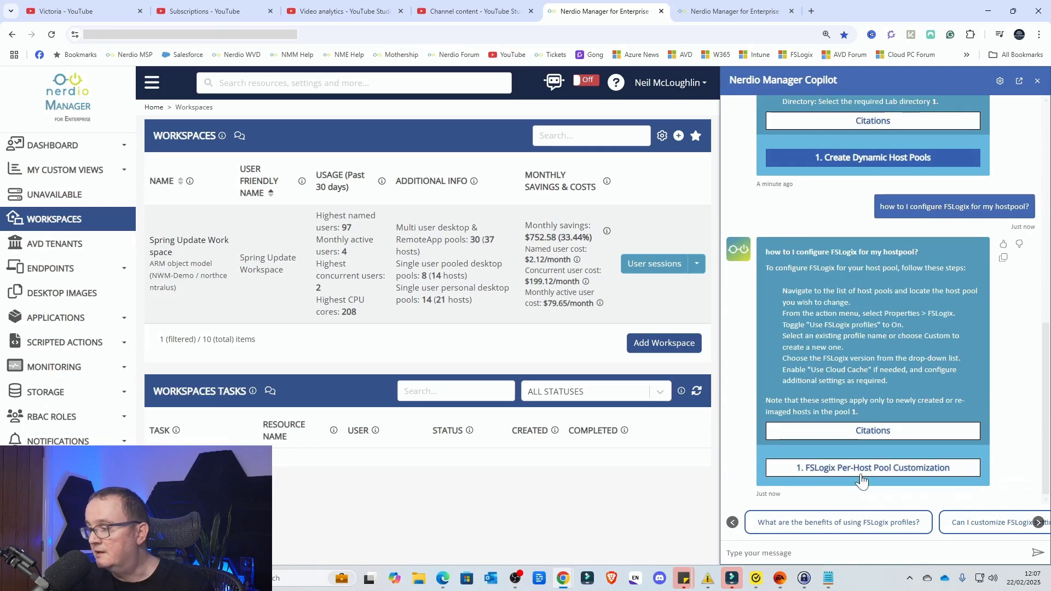
pyautogui.click(861, 467)
pyautogui.scroll(-5, 861, 467)
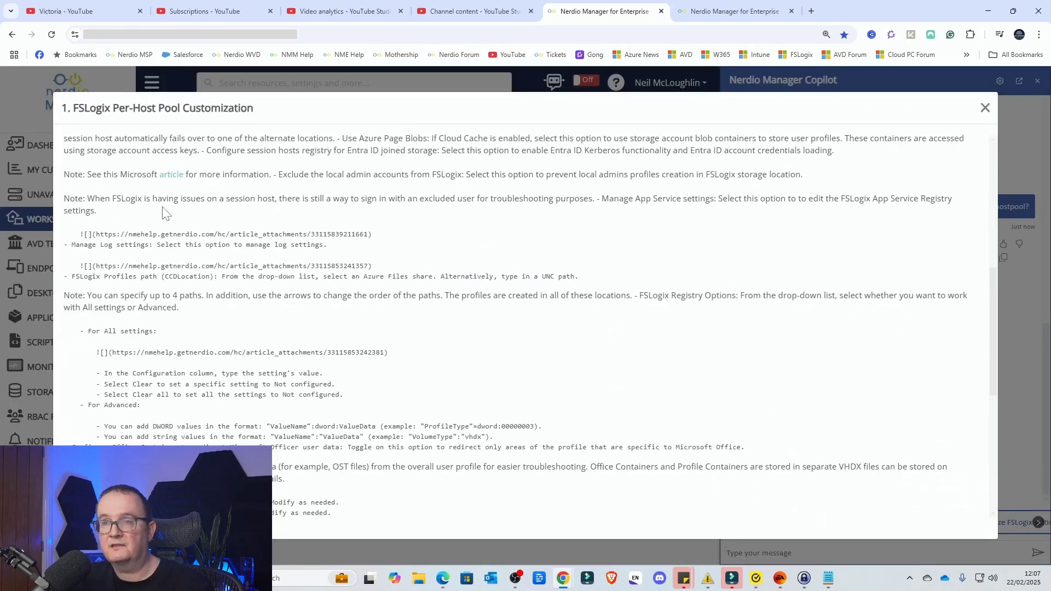
pyautogui.scroll(-5, 167, 213)
pyautogui.scroll(-1, 526, 317)
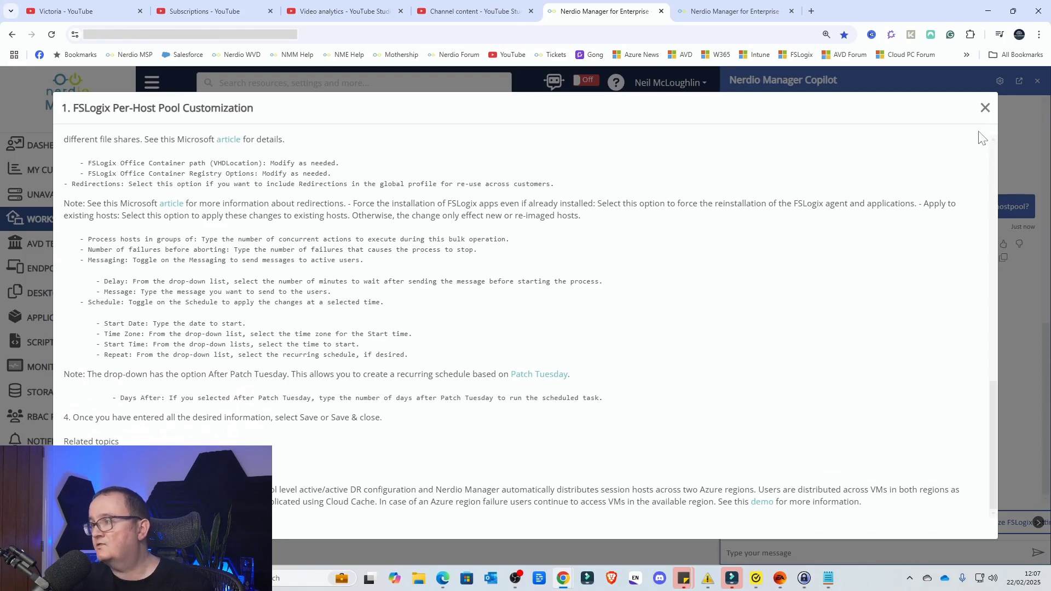
pyautogui.click(985, 107)
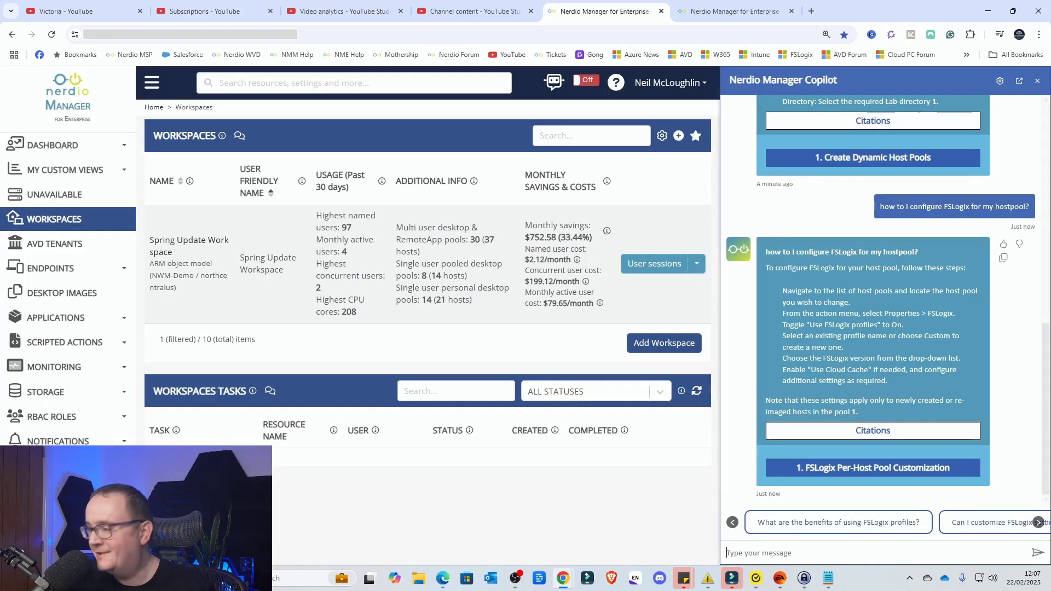
# - Ask Copilot 'How do I backup my intune policies?'
pyautogui.press('capslock')
pyautogui.write('How do')
pyautogui.press('capslock')
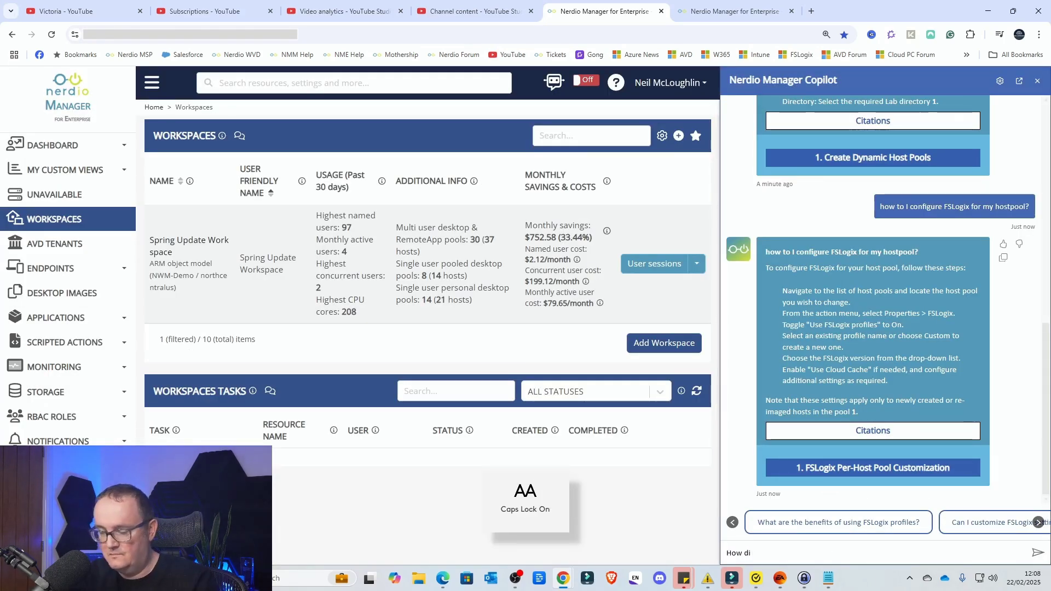
pyautogui.press('capslock')
pyautogui.write('I b')
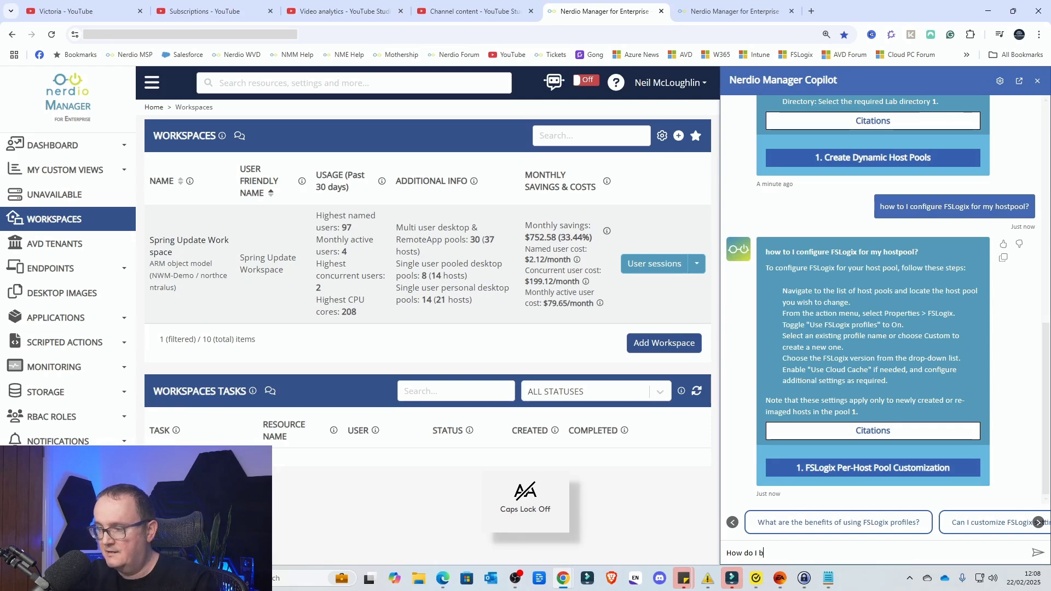
pyautogui.write('ackup my intu')
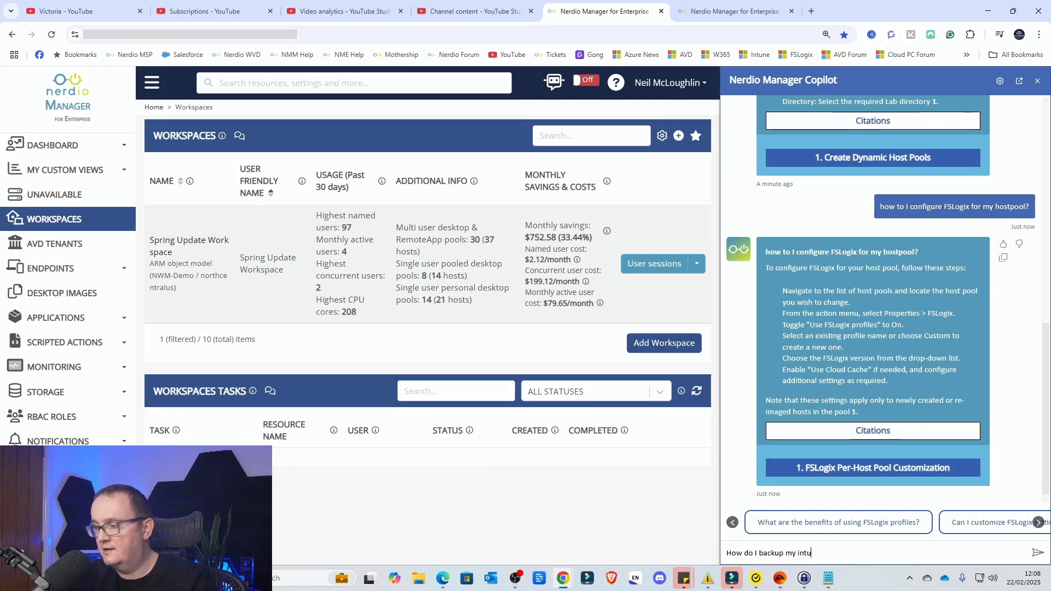
pyautogui.write('ne policies?')
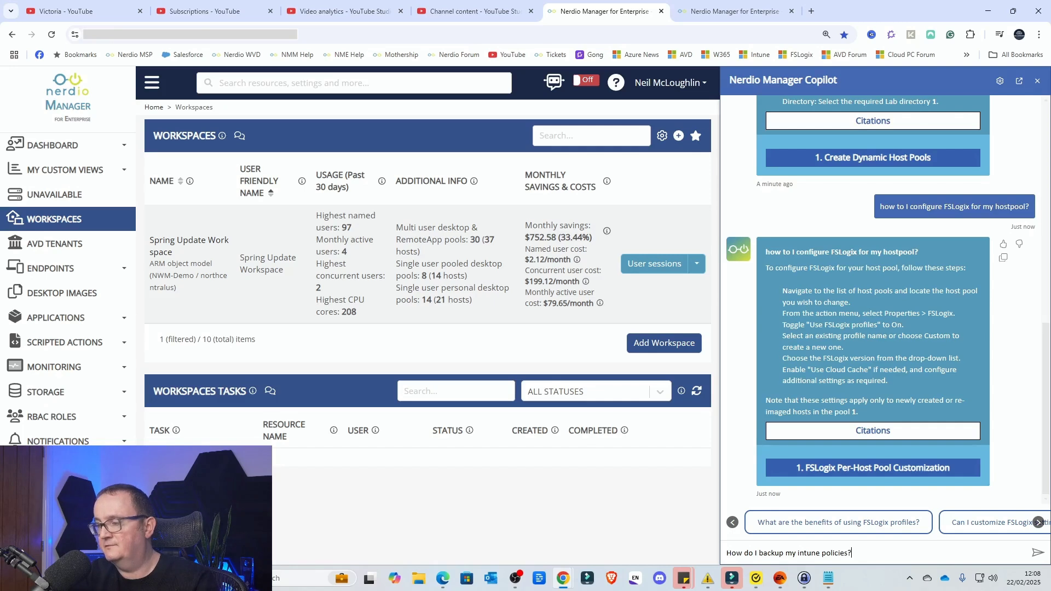
pyautogui.press('Return')
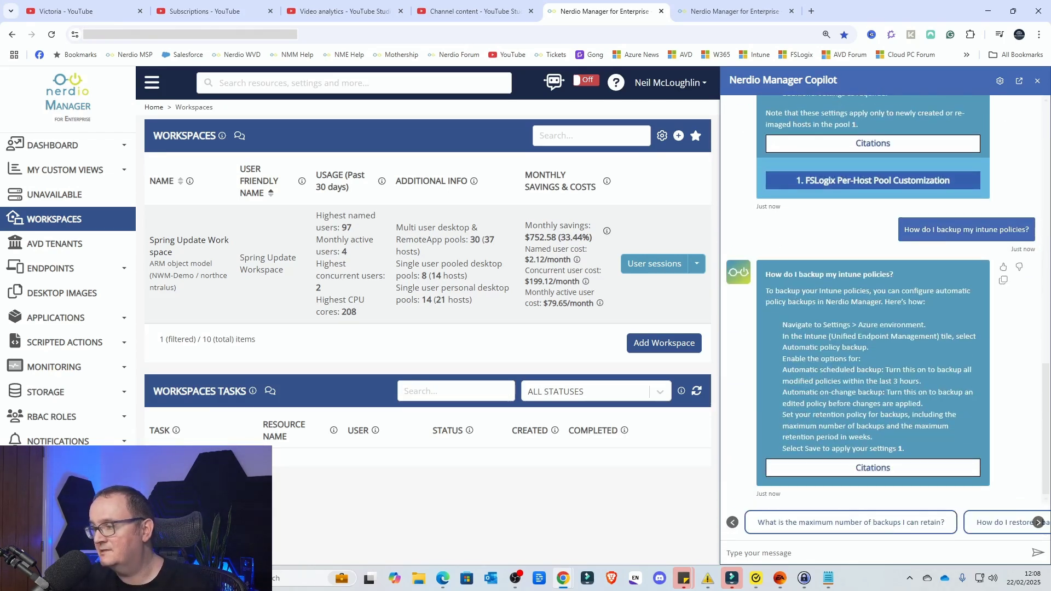
# - Review the backup steps and the cited Policies and Profiles Backup Management article
pyautogui.moveTo(782, 337); pyautogui.dragTo(827, 381)
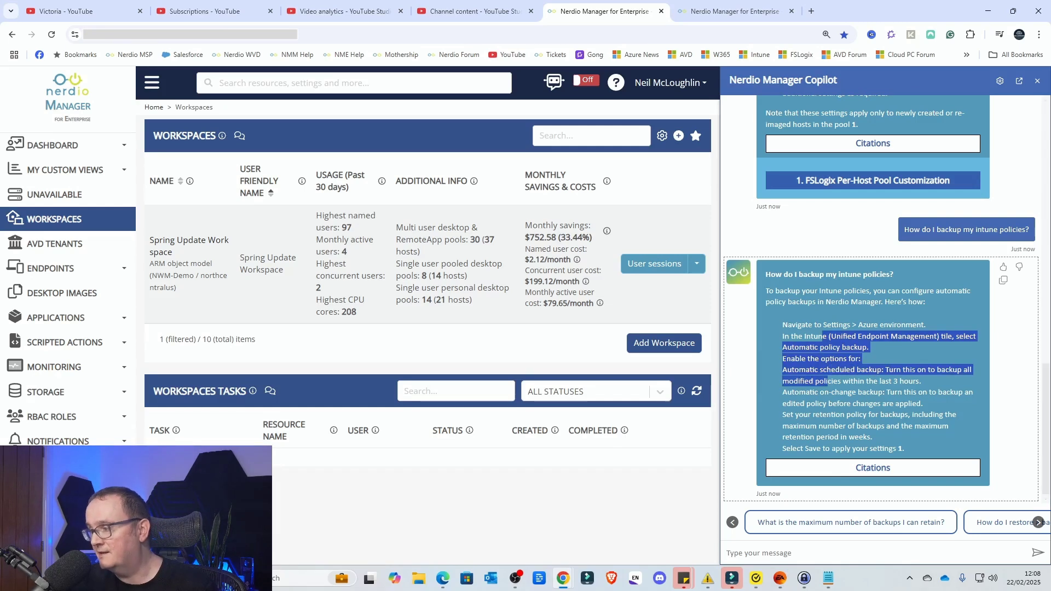
pyautogui.click(828, 381)
pyautogui.click(872, 468)
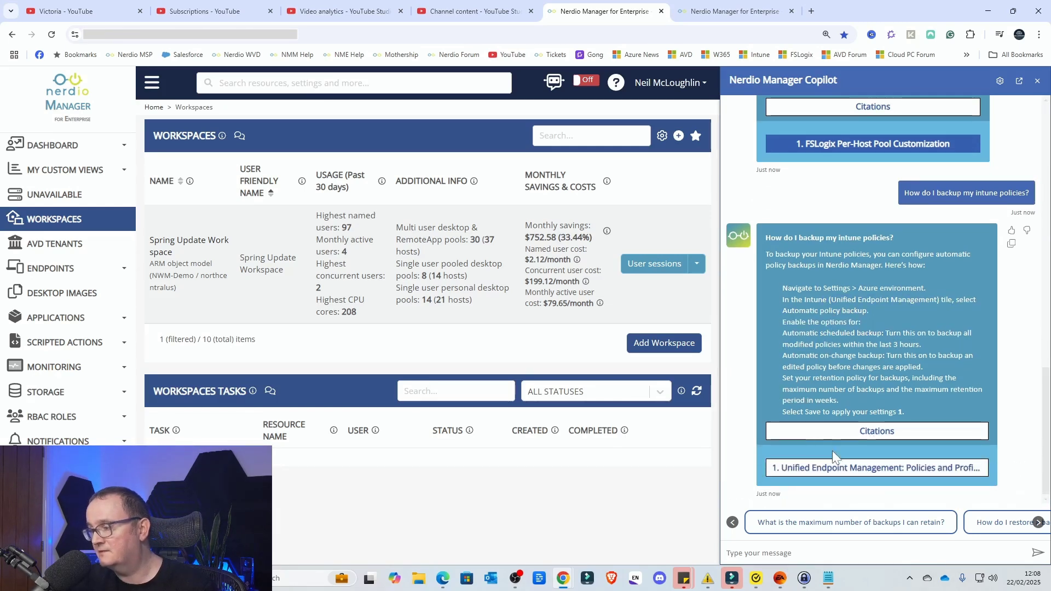
pyautogui.click(841, 469)
pyautogui.moveTo(172, 237); pyautogui.dragTo(387, 346)
pyautogui.click(333, 343)
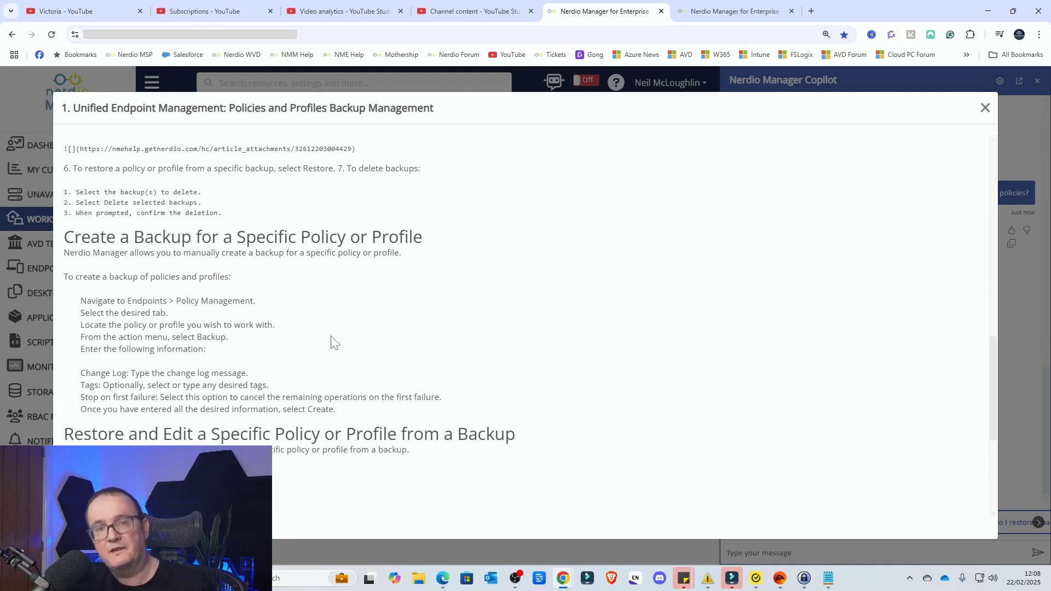
pyautogui.click(985, 108)
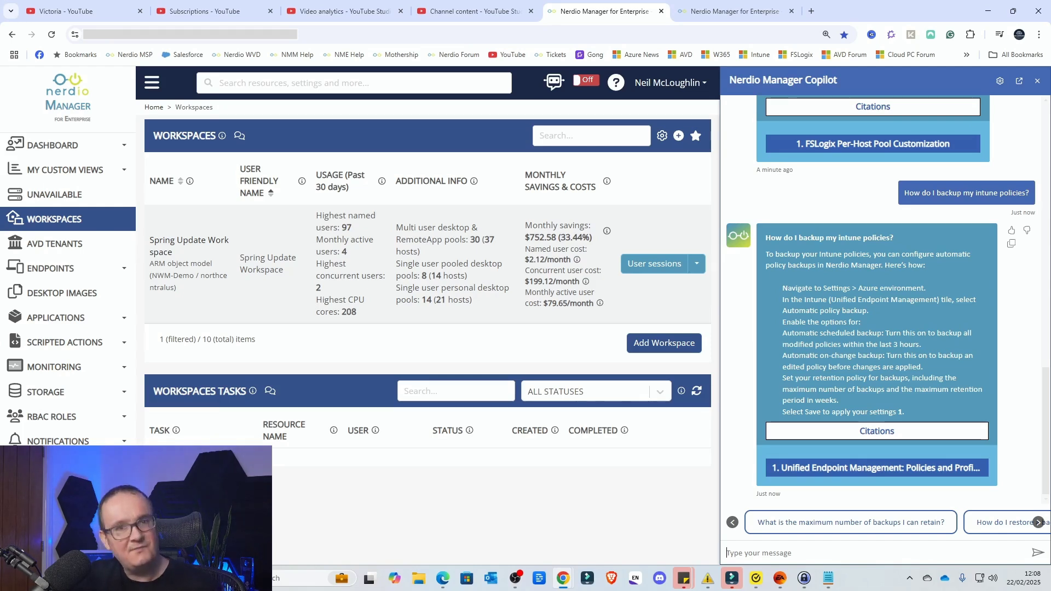
# - Ask Copilot 'can you tell me what FSLogix cloud cache is??'
pyautogui.write('can')
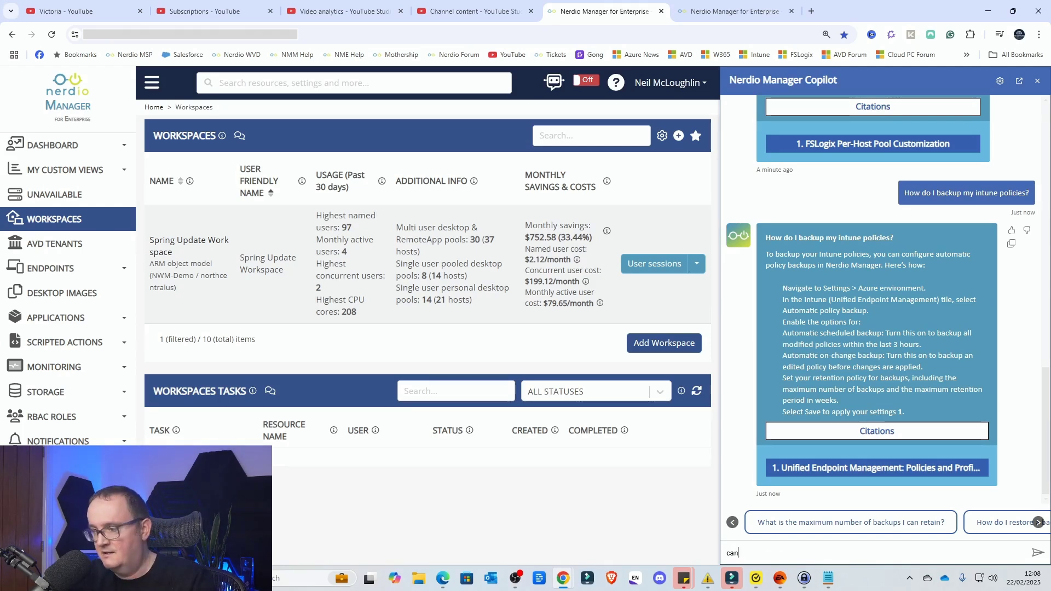
pyautogui.write(' you tell me')
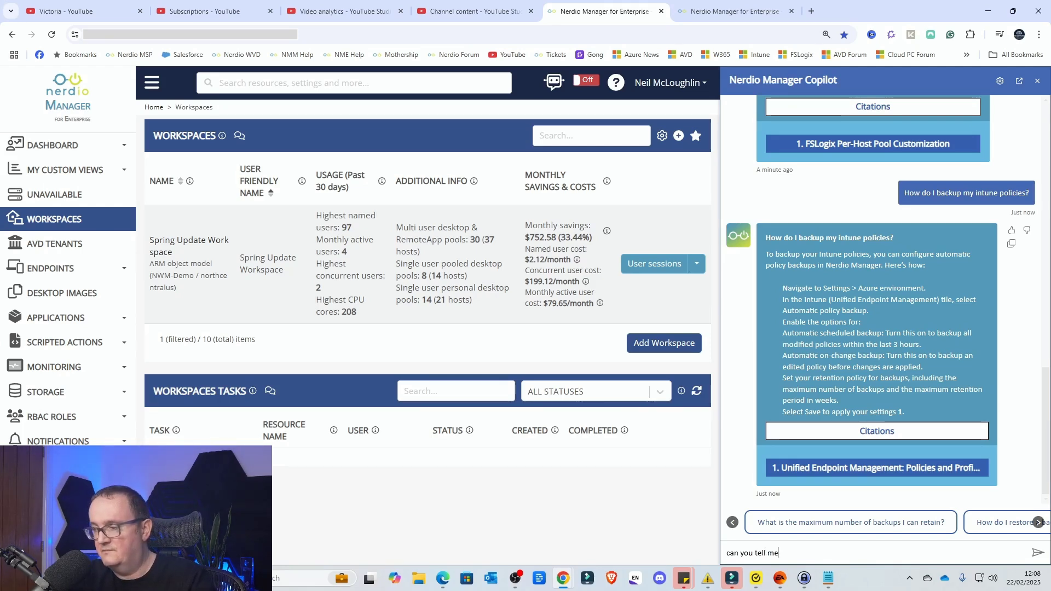
pyautogui.write(' what')
pyautogui.press('capslock')
pyautogui.write('FSL')
pyautogui.press('capslock')
pyautogui.write('o')
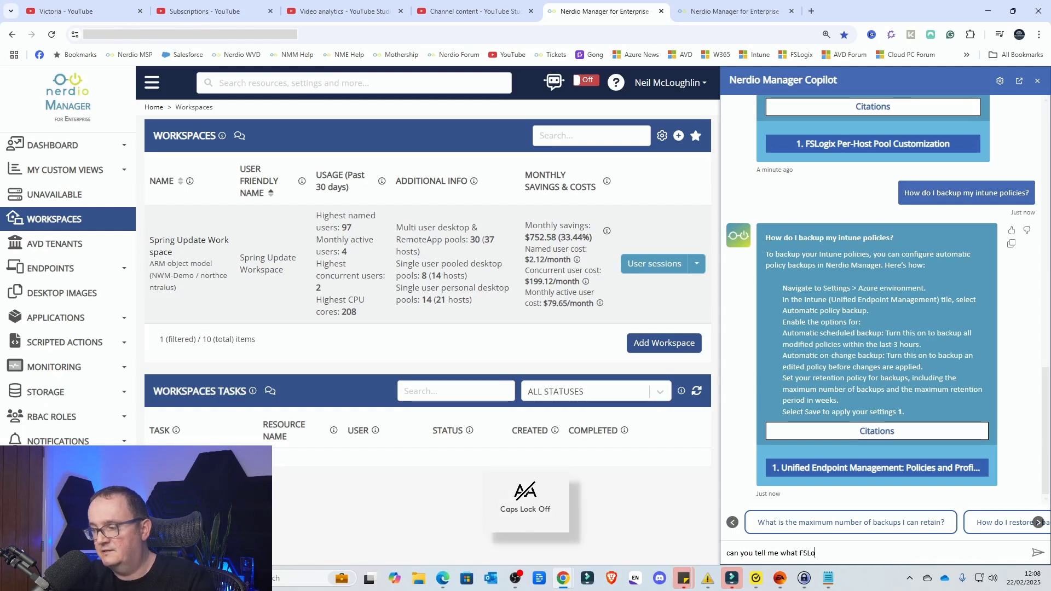
pyautogui.write('gix cloud cac')
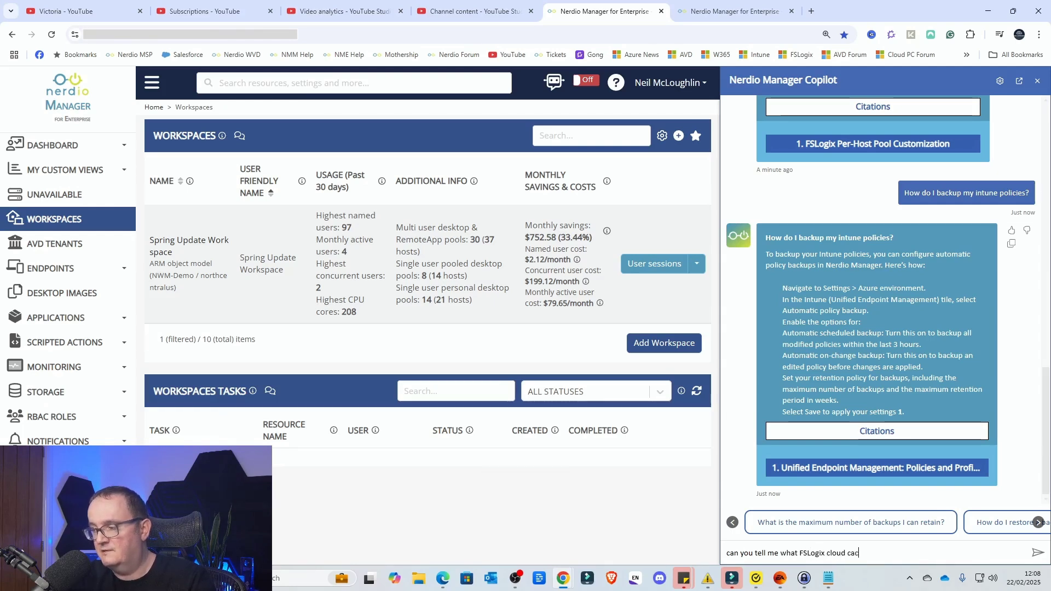
pyautogui.write('he is??')
pyautogui.press('Return')
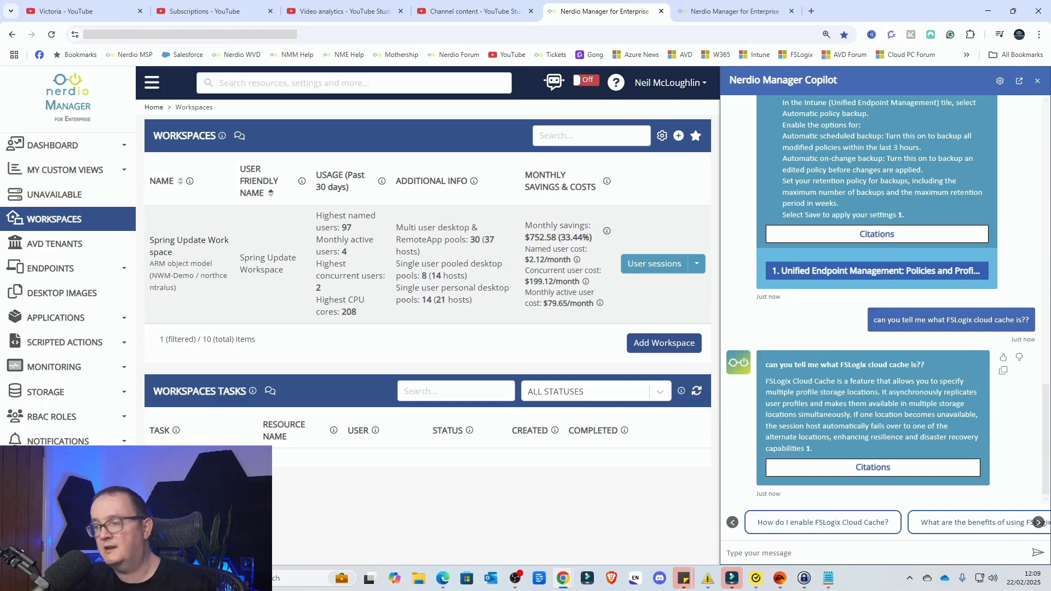
# - Check the Release Notes cited in the answer, then return to the message box
pyautogui.click(857, 468)
pyautogui.click(855, 468)
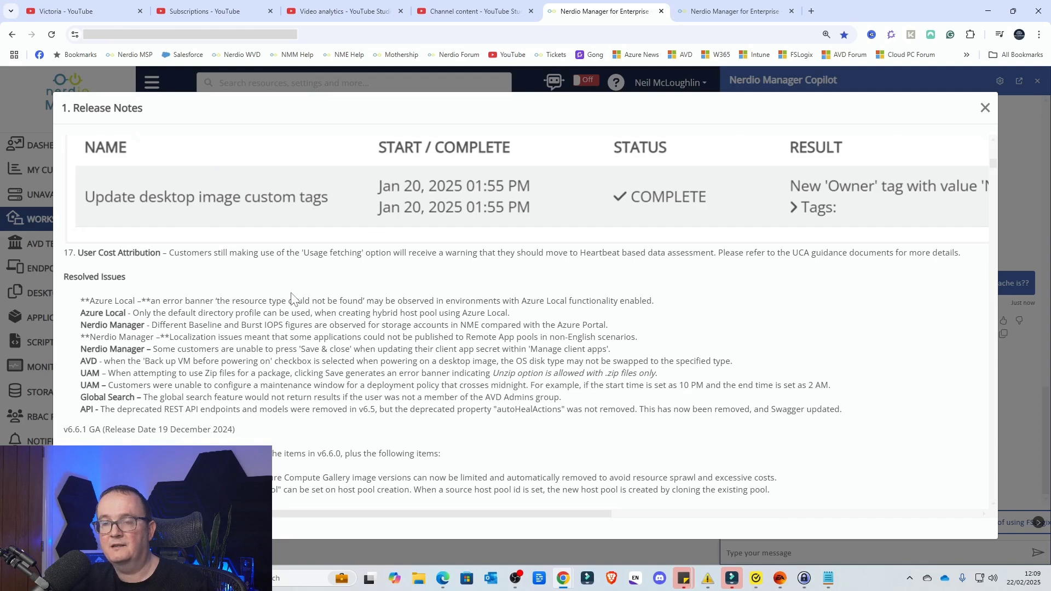
pyautogui.click(986, 107)
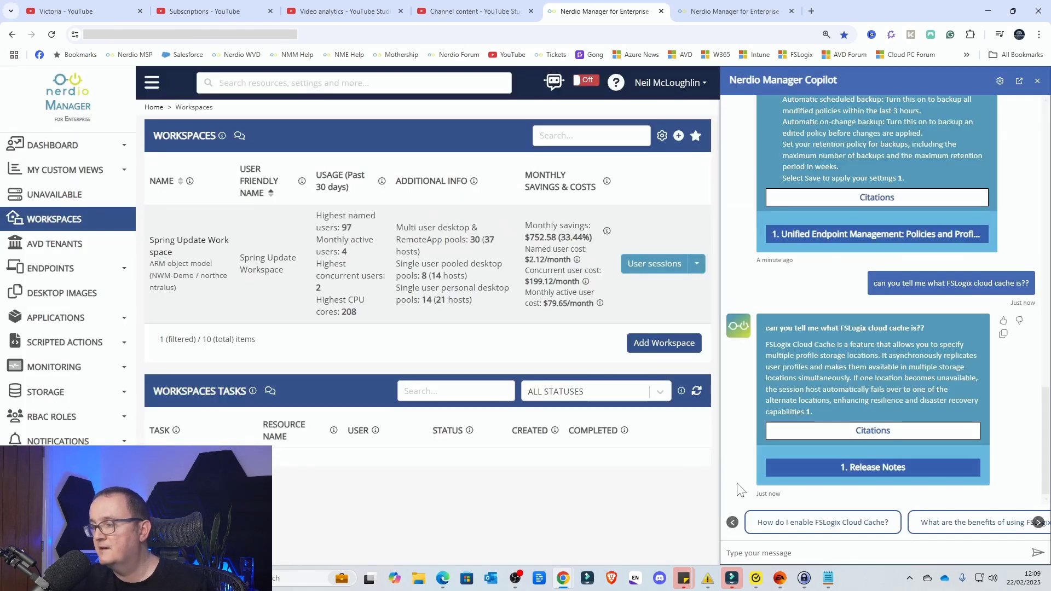
pyautogui.click(764, 553)
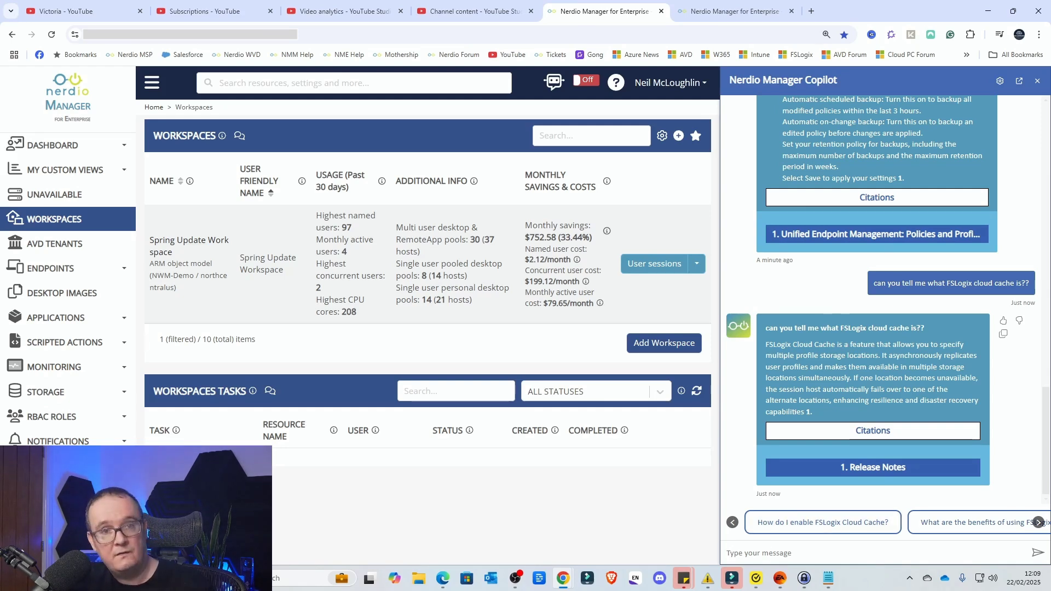
# - Ask Copilot 'How do I log a user off their AVD Desktop session?'
pyautogui.write('How do I')
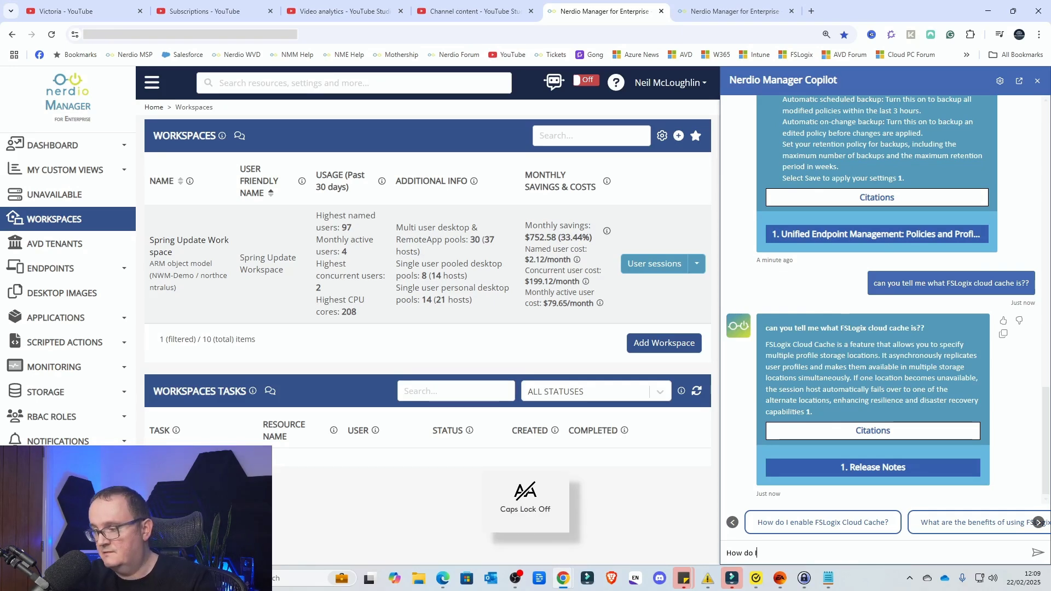
pyautogui.write(' log a user off')
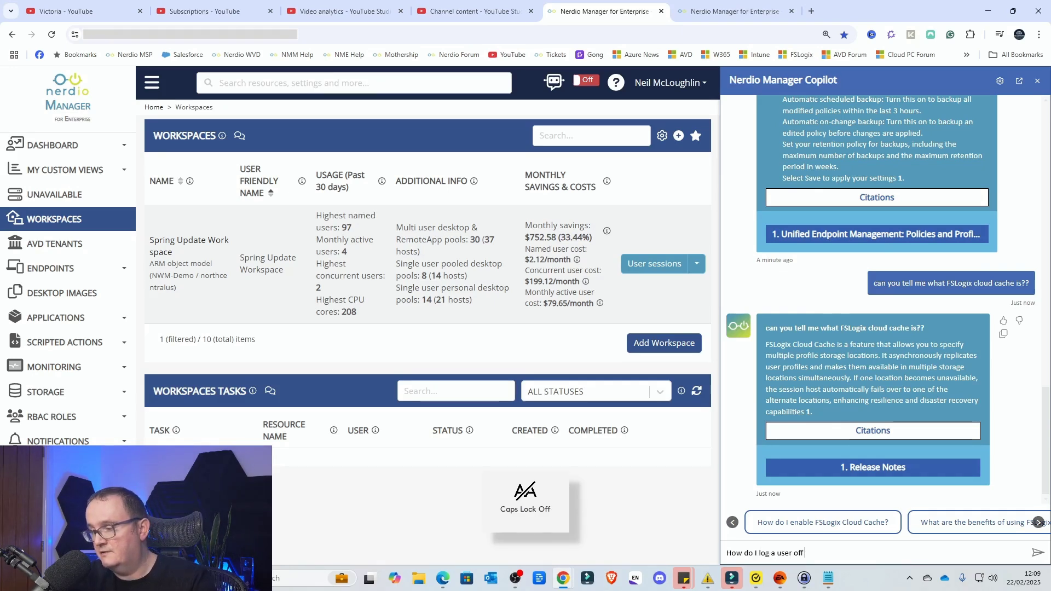
pyautogui.write(' their AVD')
pyautogui.press('capslock')
pyautogui.write('D')
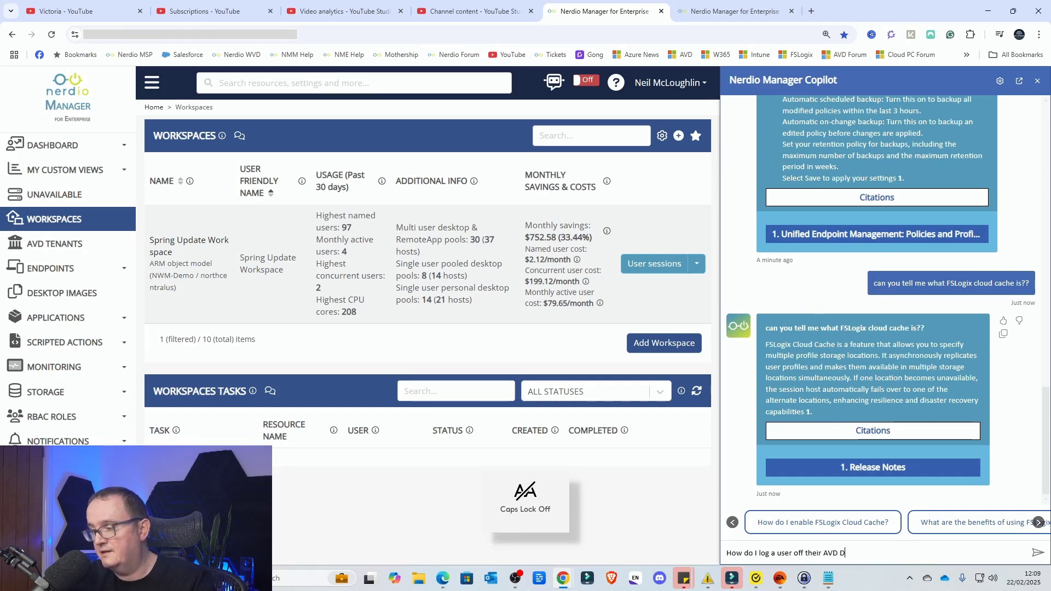
pyautogui.write('esktop session?')
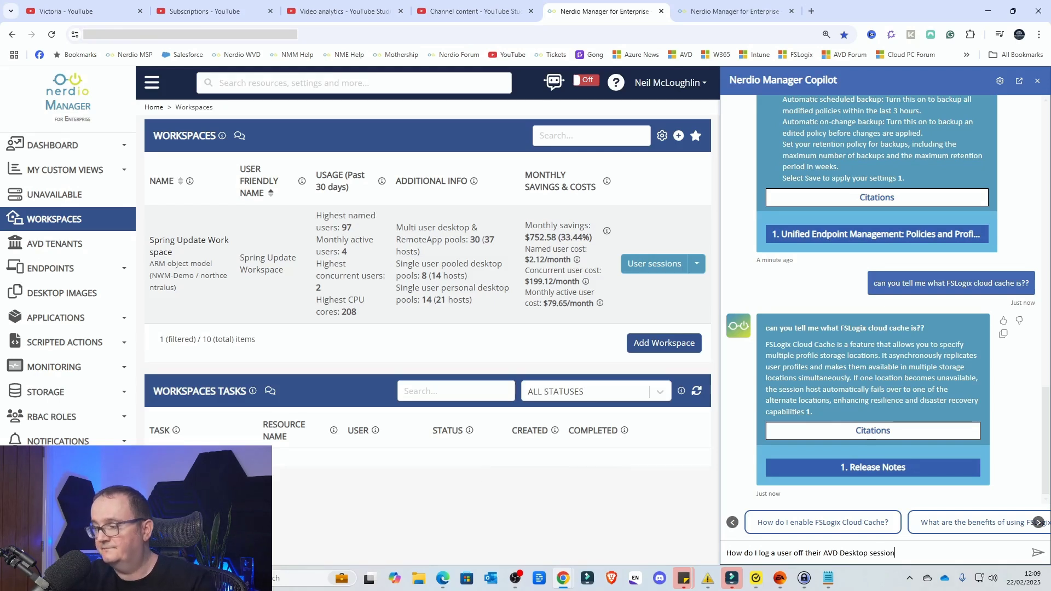
pyautogui.press('Return')
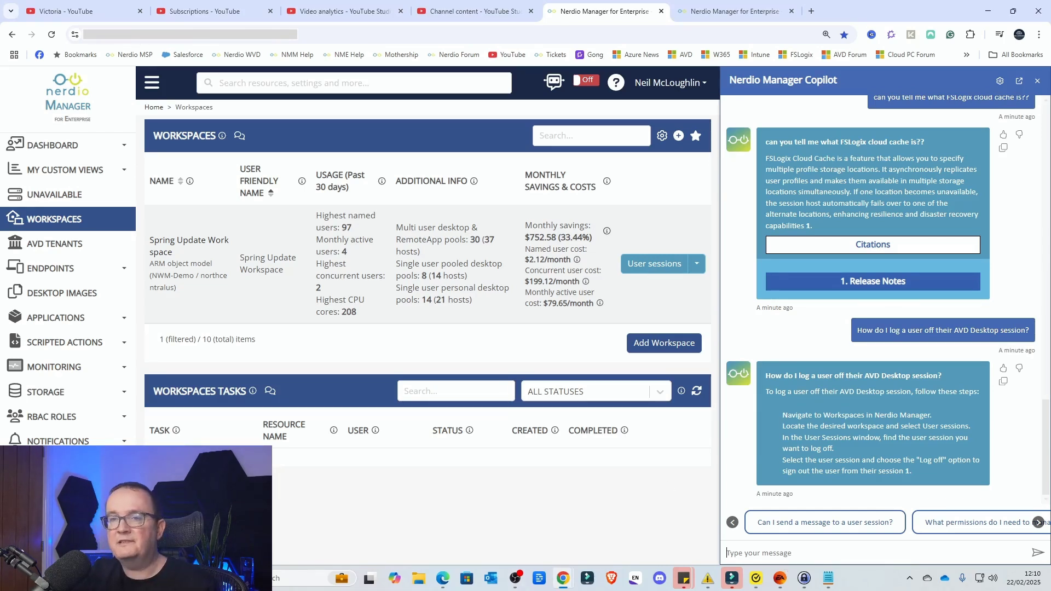
# - Request a Copilot script that installs the latest Adobe Acrobat Reader
pyautogui.write('Pleas')
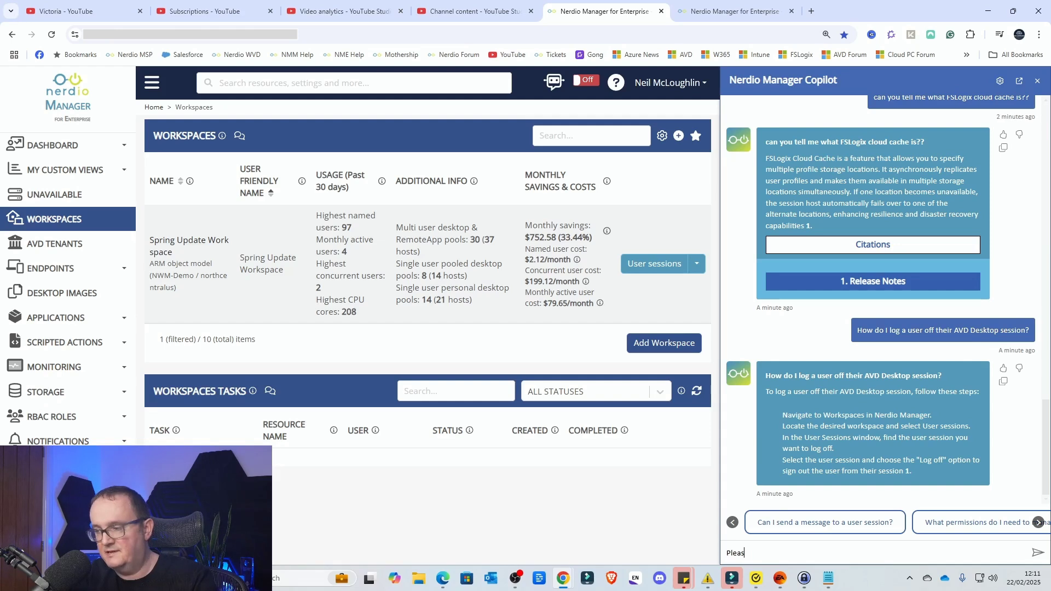
pyautogui.write('e write me a ')
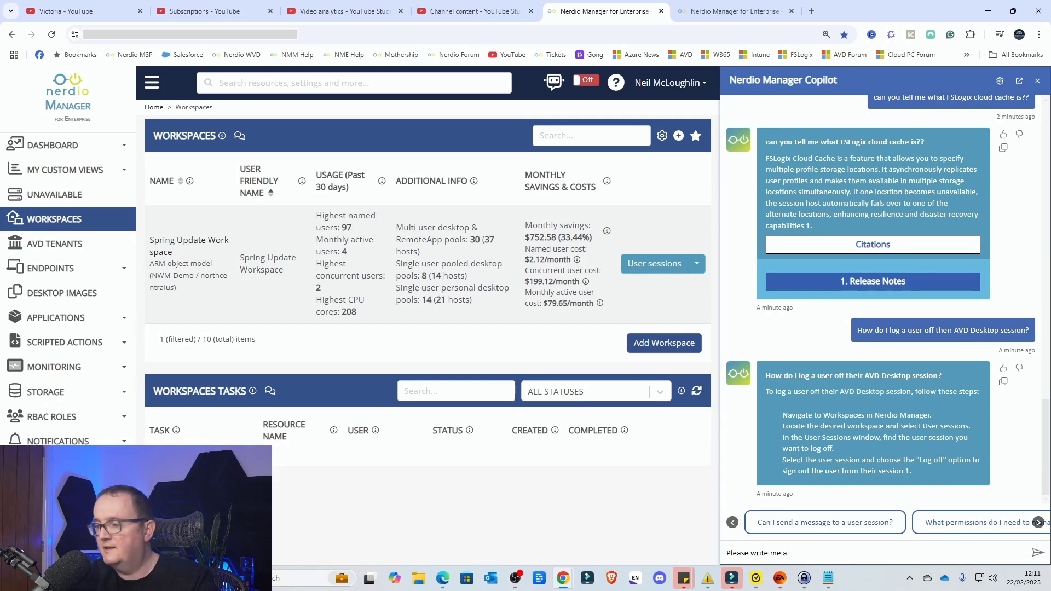
pyautogui.write('sc')
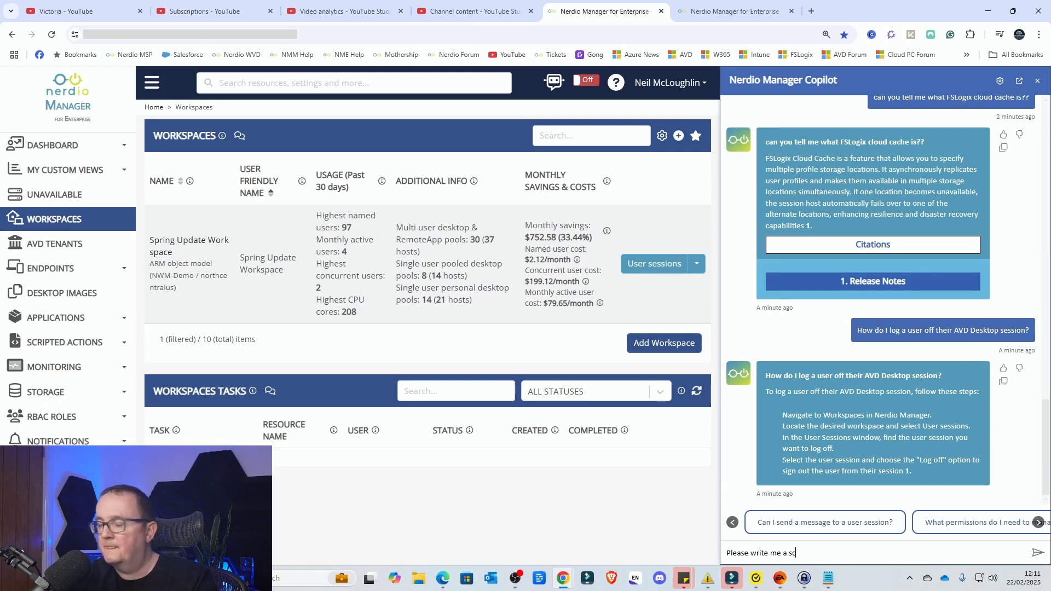
pyautogui.write('ript to install ')
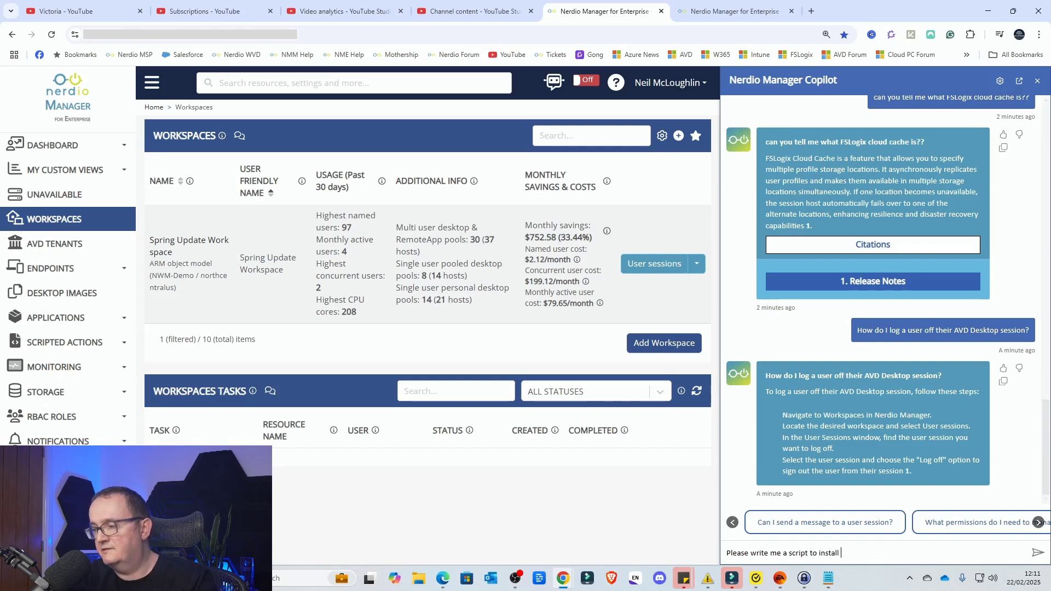
pyautogui.write('adobe acrobat')
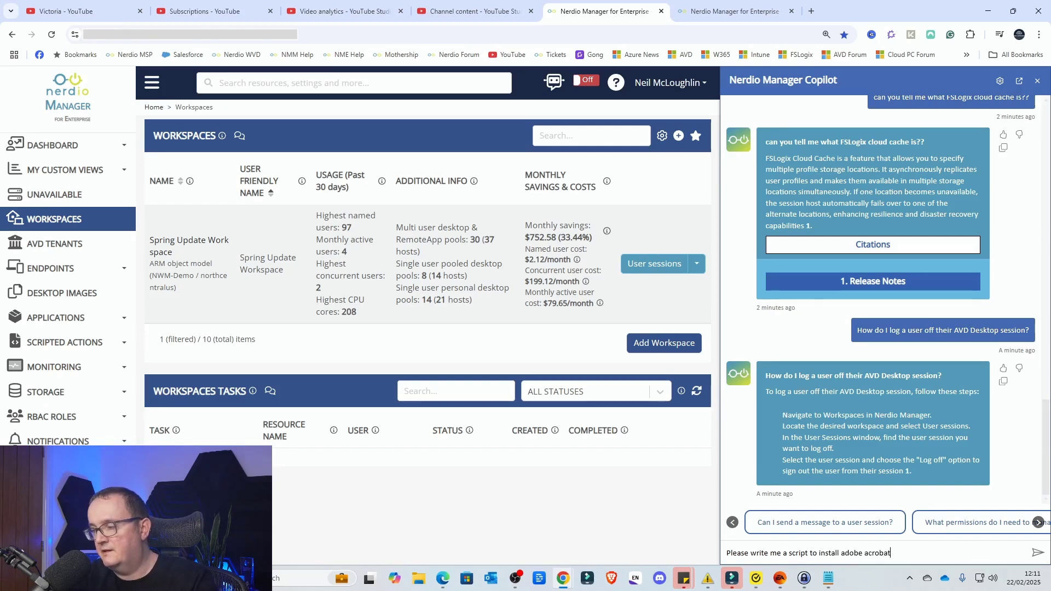
pyautogui.write(' reader and')
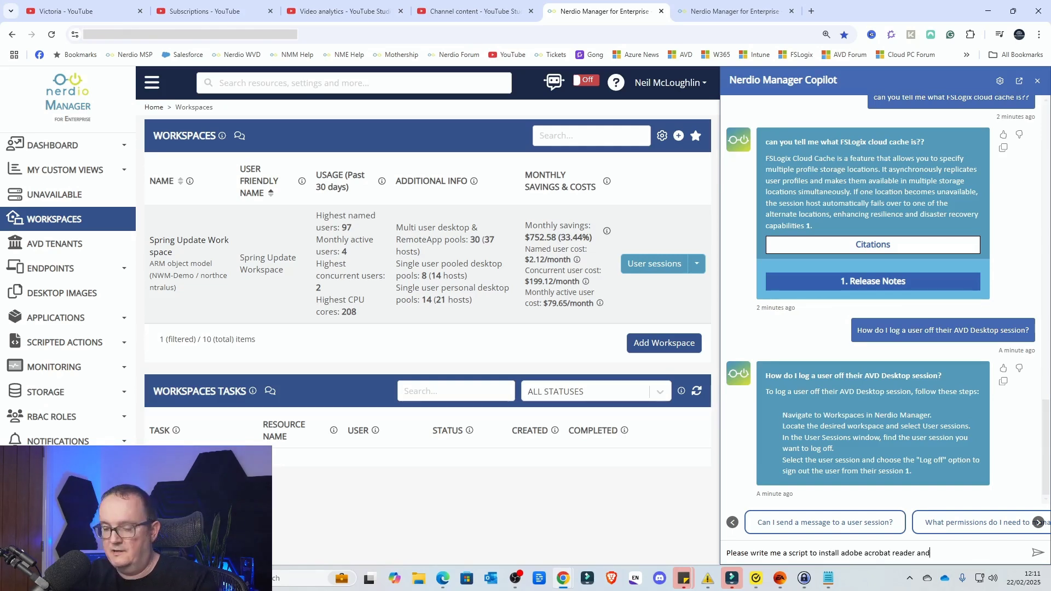
pyautogui.write(' make sure its the')
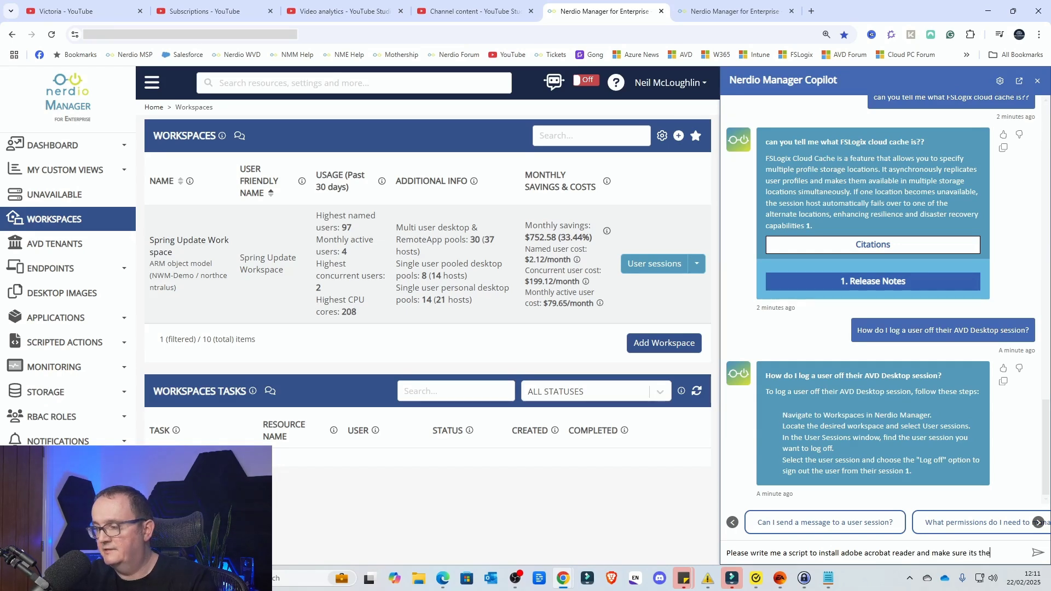
pyautogui.write(' latest version')
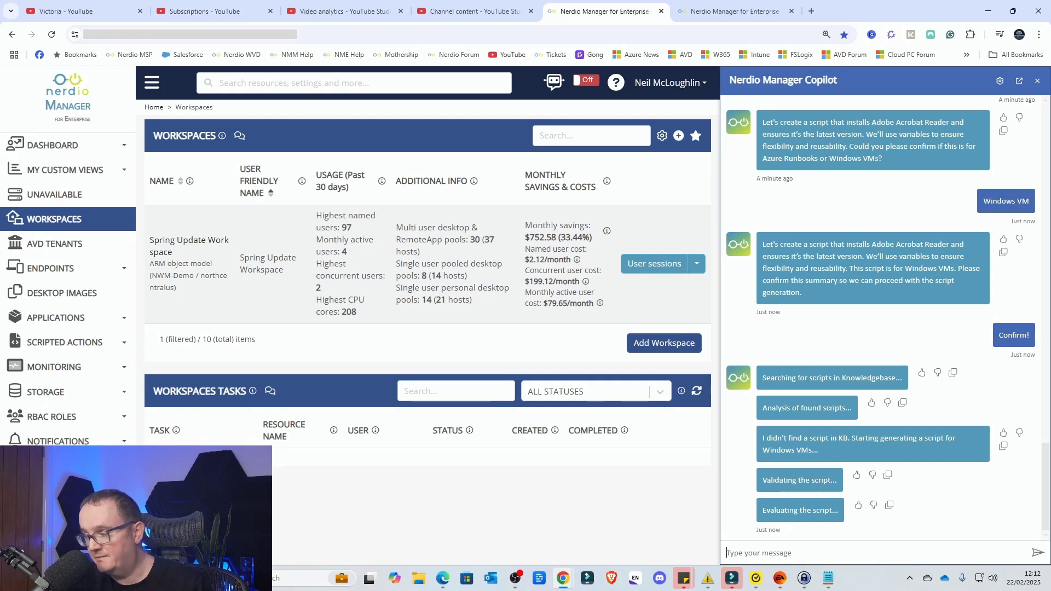
# - Scroll through the generated Adobe Acrobat Reader install script, noting the AcroRdrDC.exe installer
pyautogui.scroll(2, 842, 342)
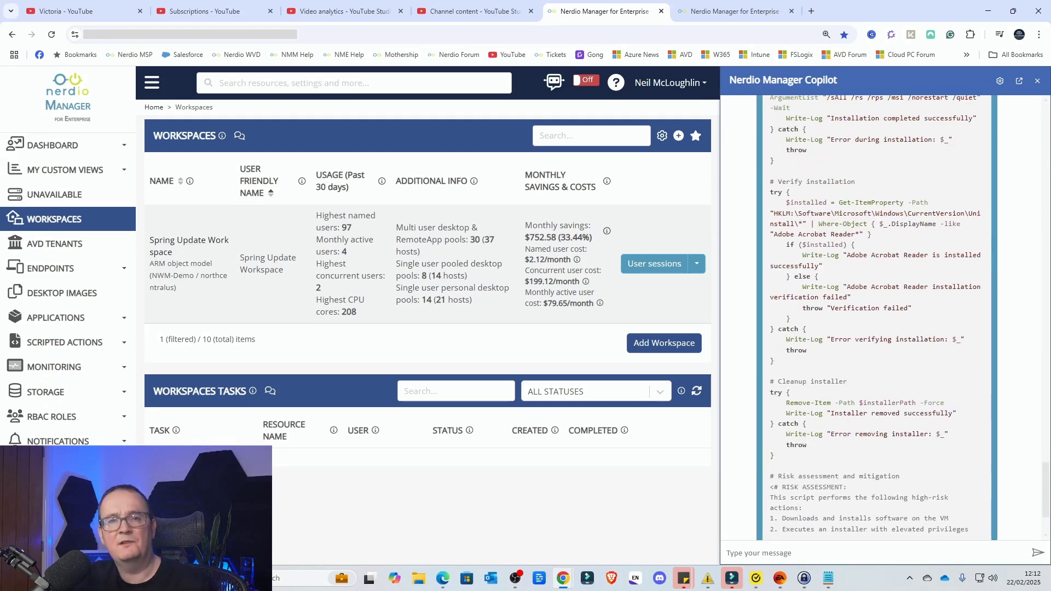
pyautogui.scroll(10, 845, 333)
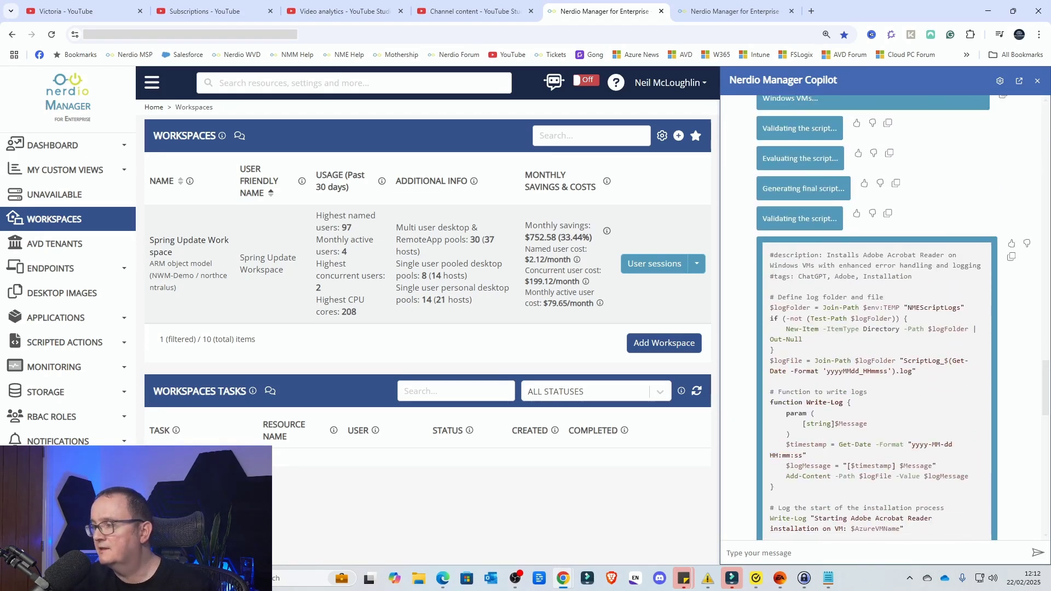
pyautogui.scroll(-1, 881, 318)
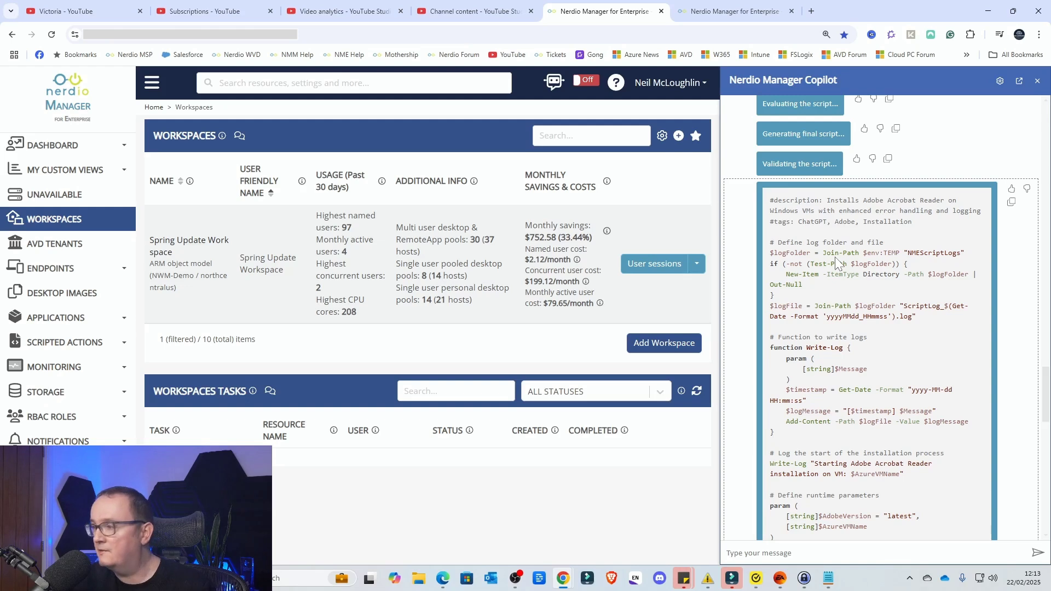
pyautogui.scroll(-1, 836, 257)
pyautogui.scroll(-1, 836, 257)
pyautogui.scroll(-2, 875, 317)
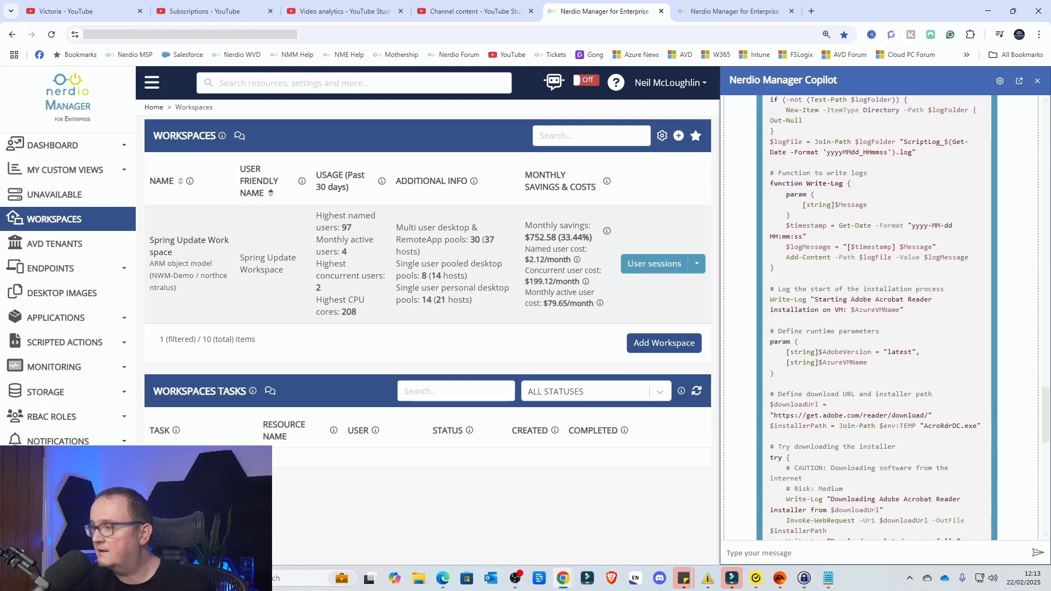
pyautogui.scroll(-1, 876, 317)
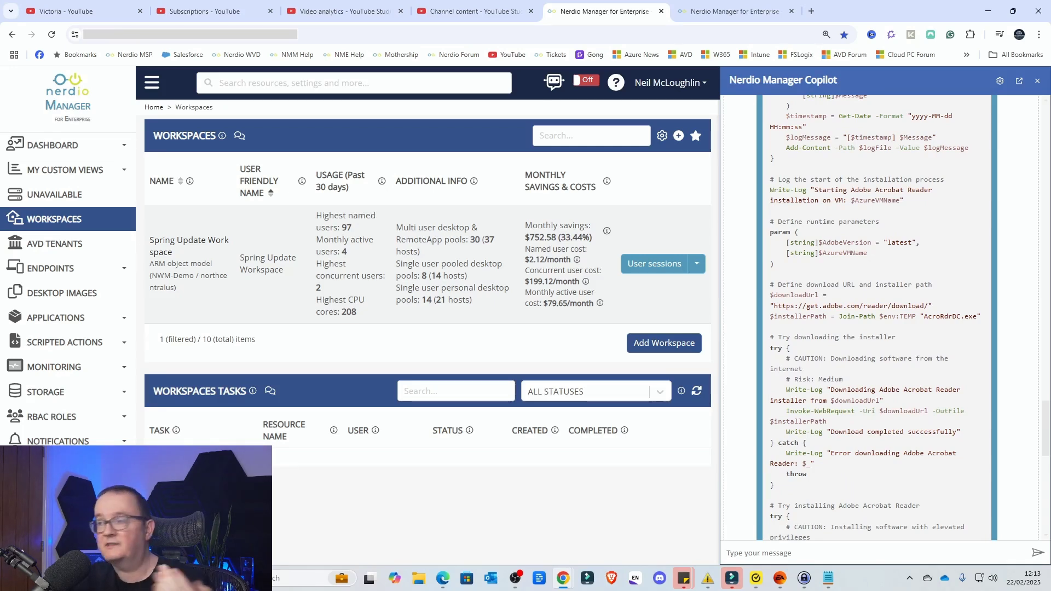
pyautogui.scroll(-1, 876, 317)
pyautogui.moveTo(928, 262); pyautogui.dragTo(947, 262)
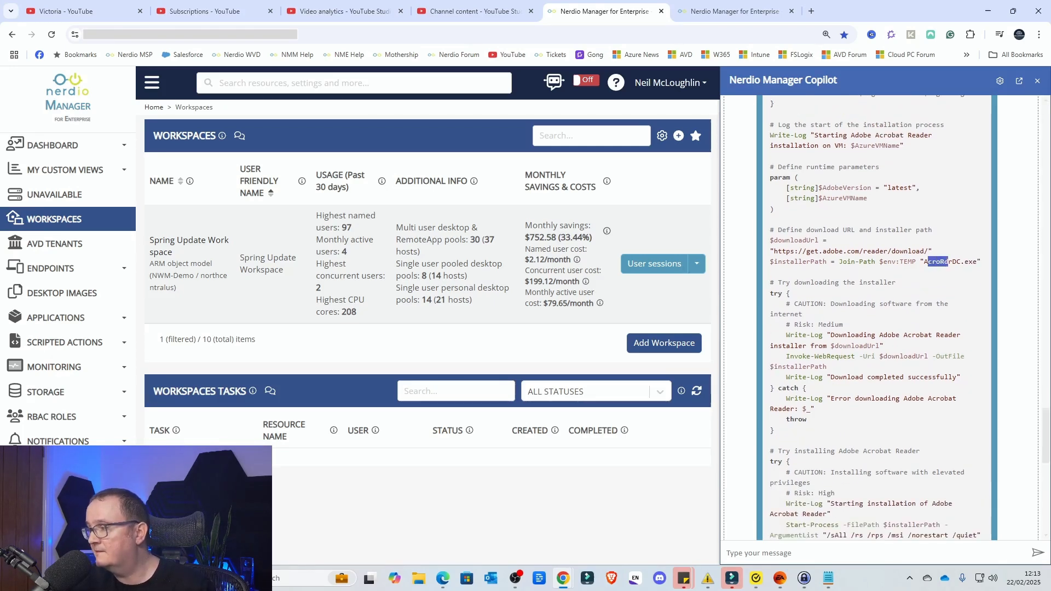
pyautogui.scroll(-1, 867, 275)
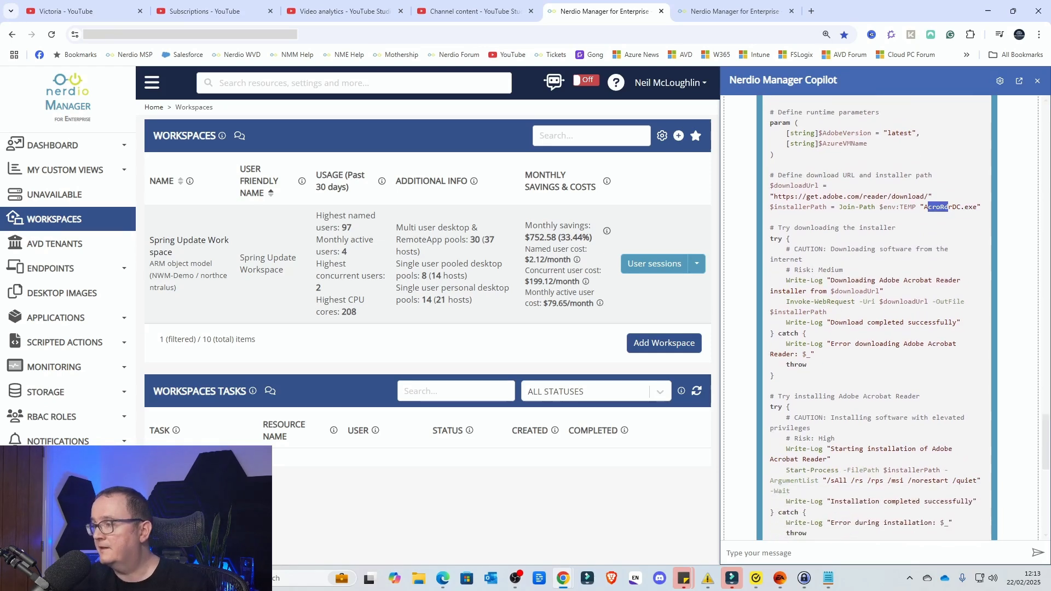
pyautogui.scroll(-2, 834, 347)
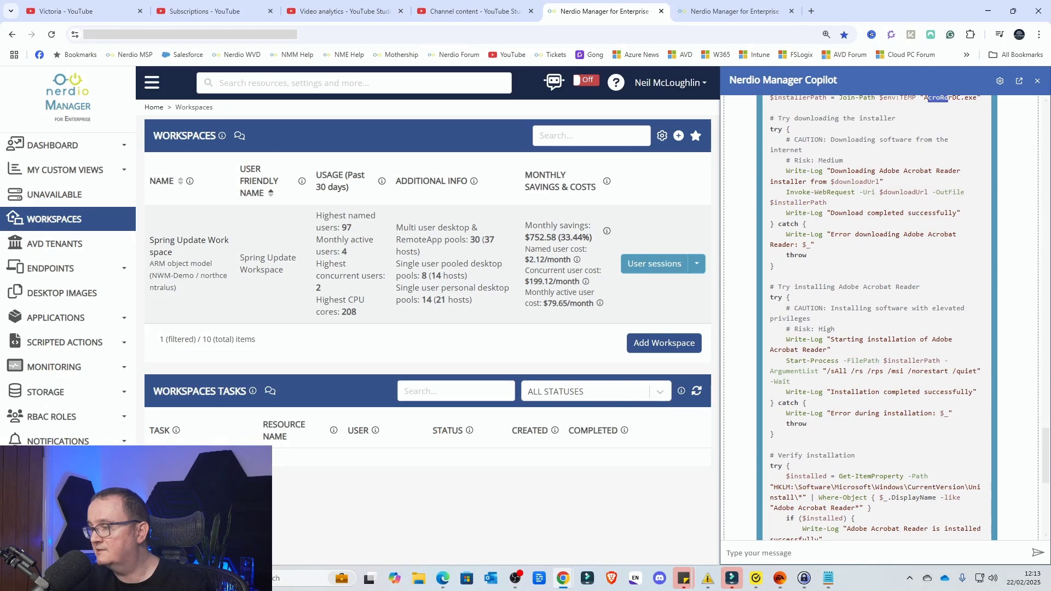
pyautogui.scroll(-1, 875, 317)
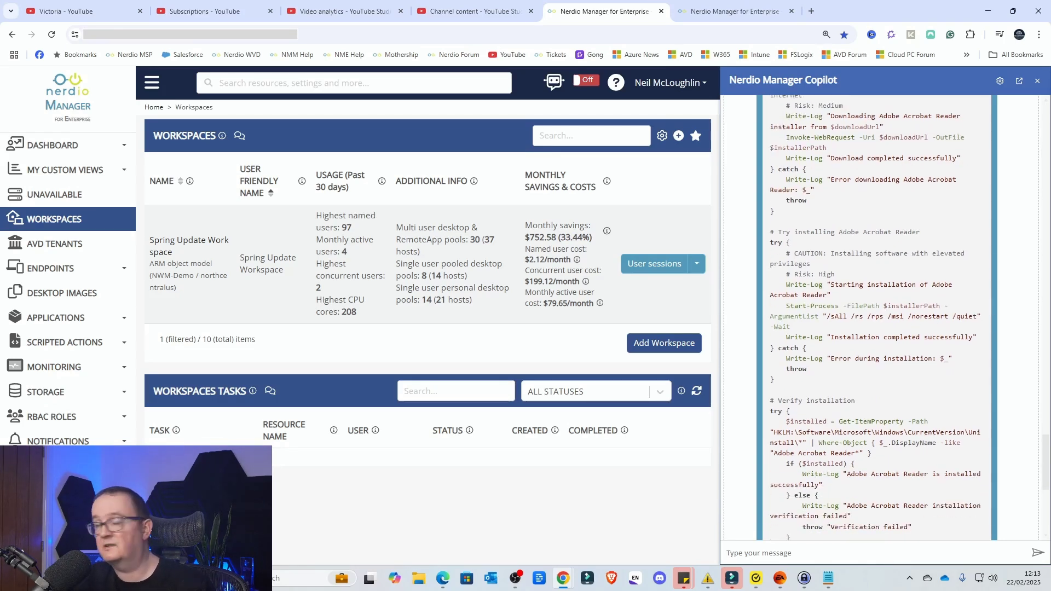
pyautogui.scroll(-3, 910, 312)
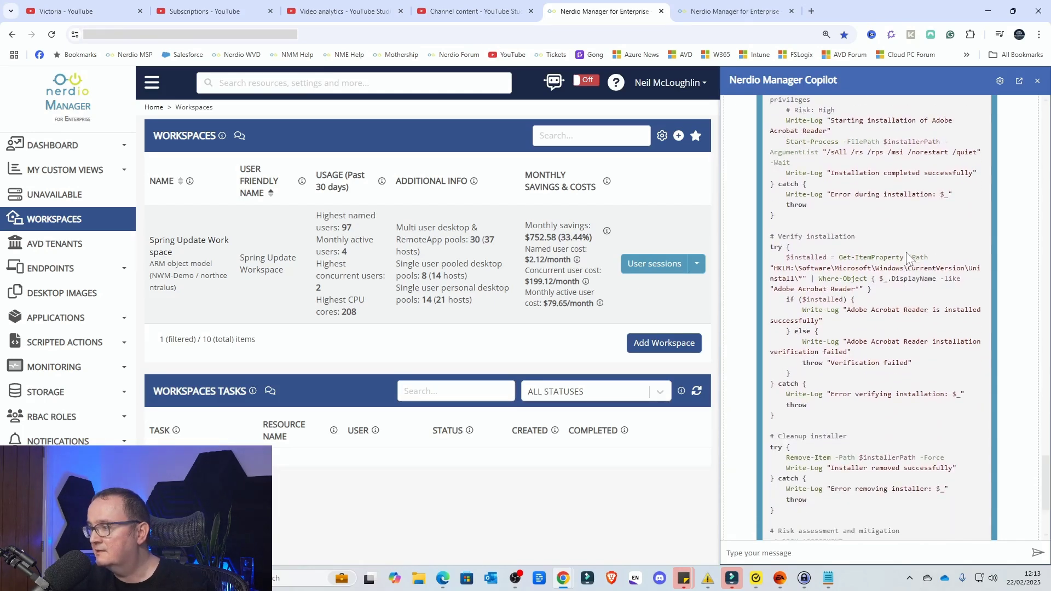
pyautogui.scroll(-1, 909, 258)
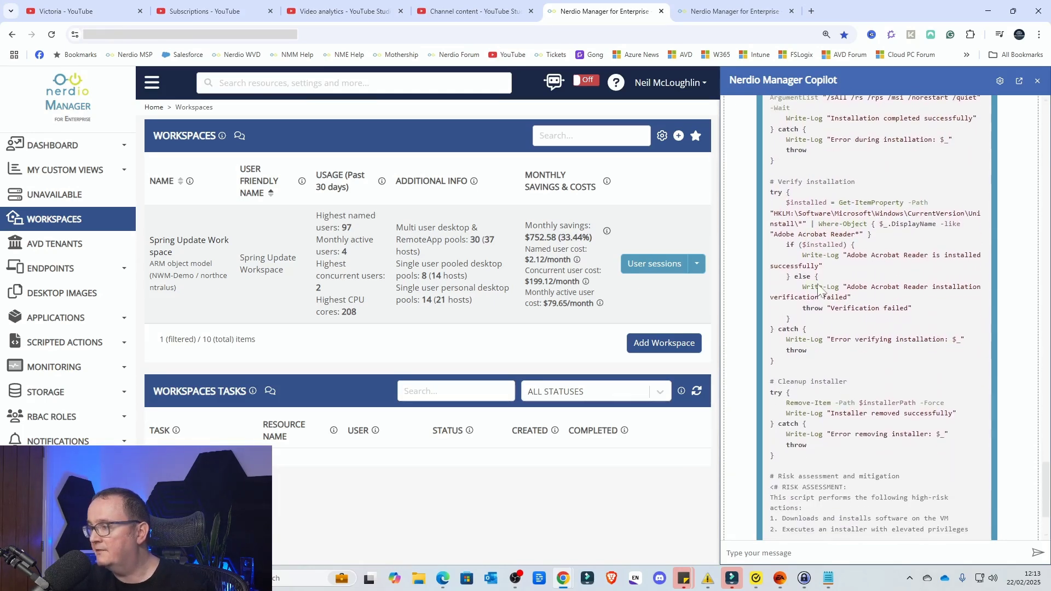
pyautogui.scroll(-1, 821, 295)
pyautogui.scroll(-1, 811, 300)
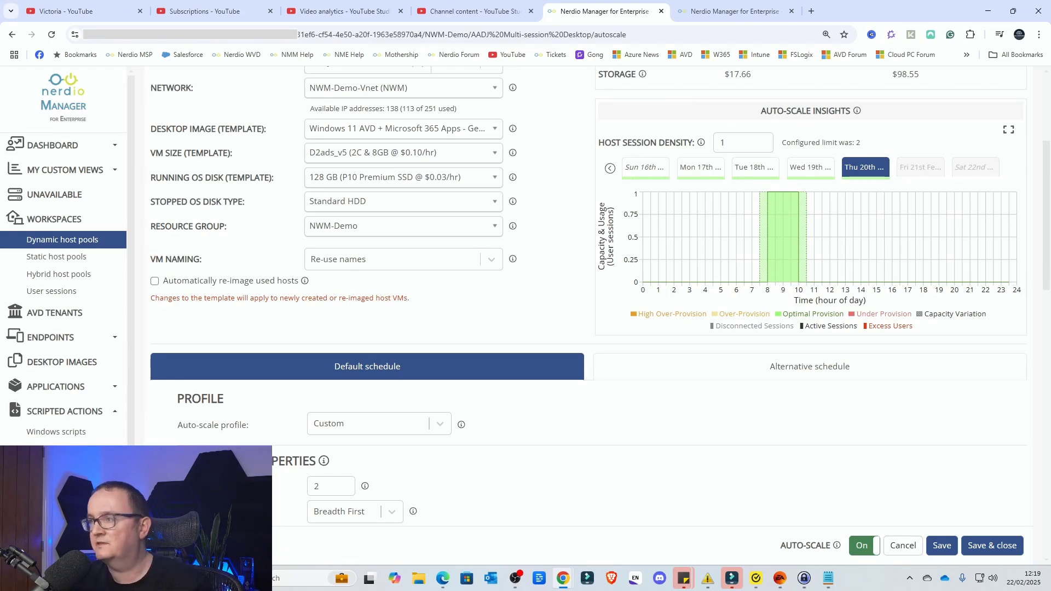
# - Inspect the AADJ Multi-session Desktop Auto-scale Insights chart and expand it to full view
pyautogui.moveTo(765, 111); pyautogui.dragTo(852, 112)
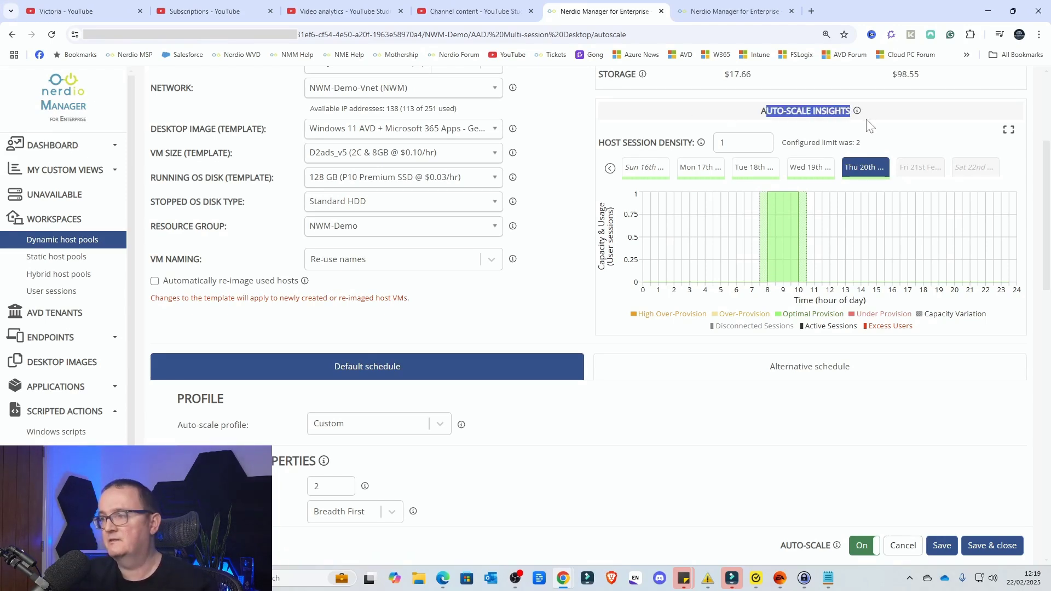
pyautogui.moveTo(809, 247)
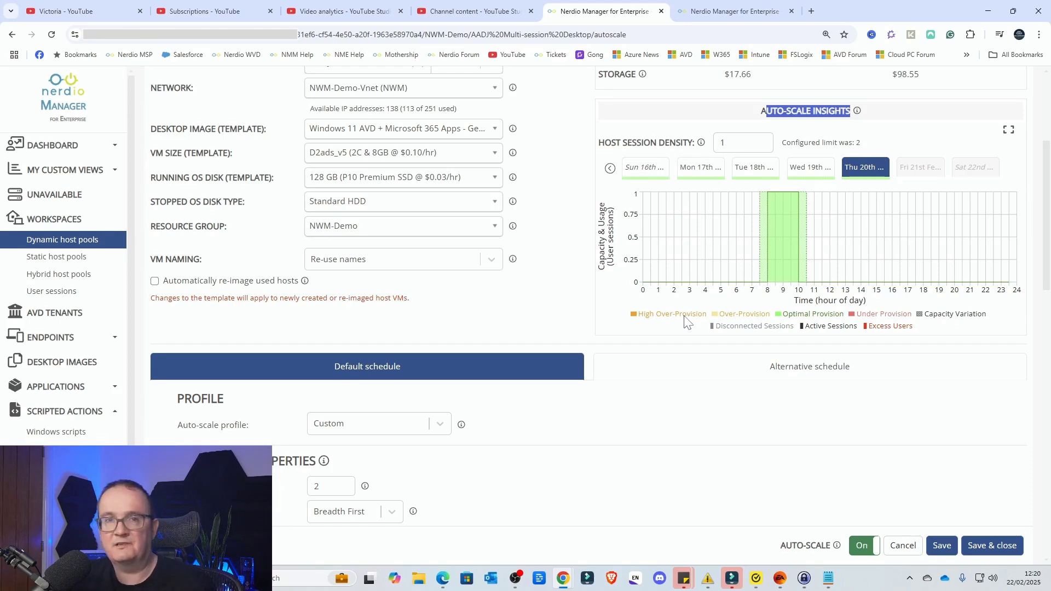
pyautogui.moveTo(772, 251)
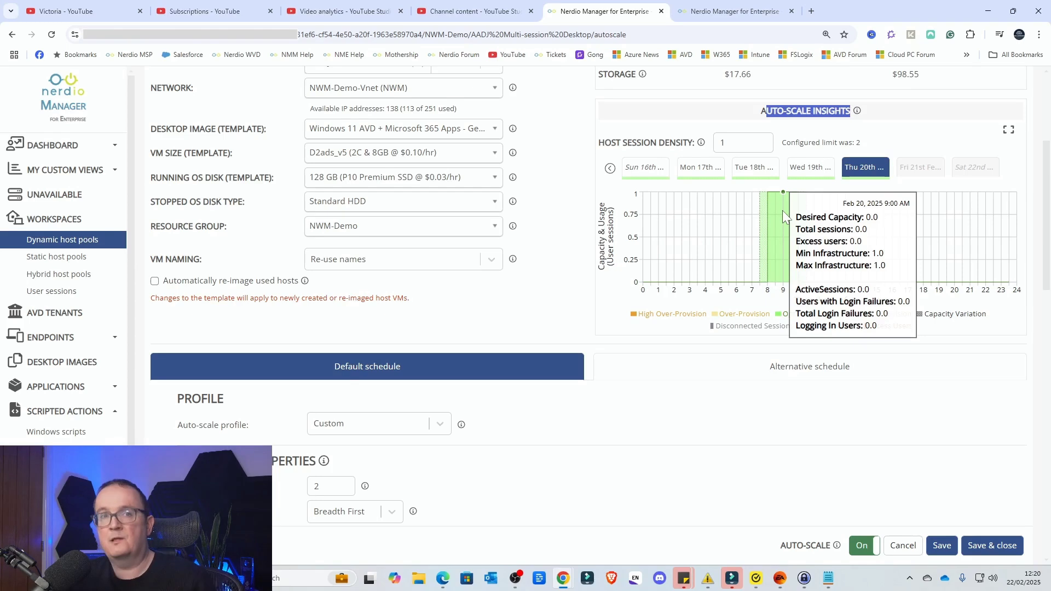
pyautogui.click(1009, 132)
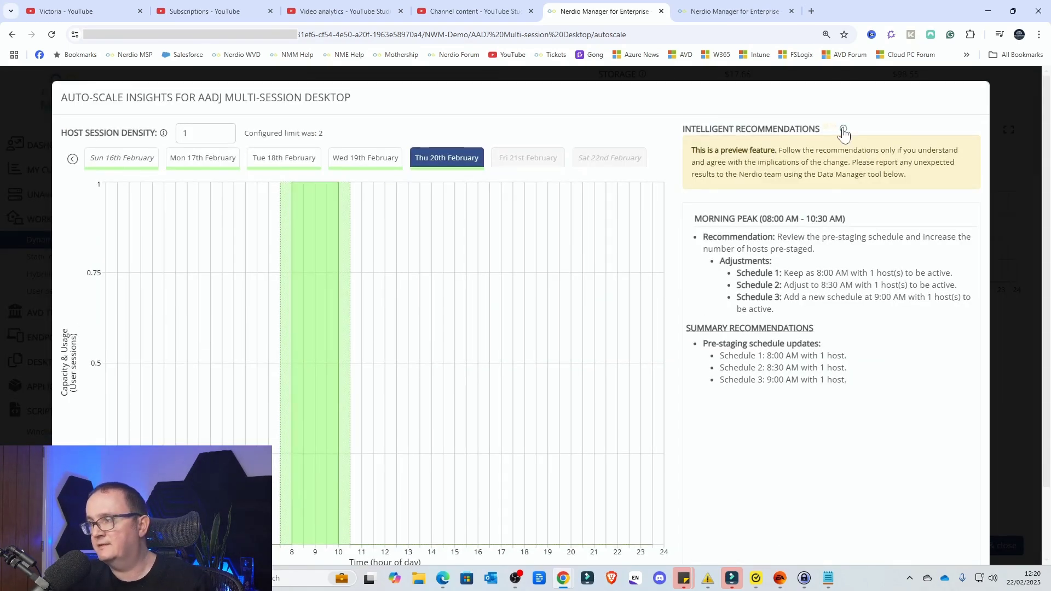
# - Load the AI recommendation for Wed 19th February
pyautogui.moveTo(844, 130)
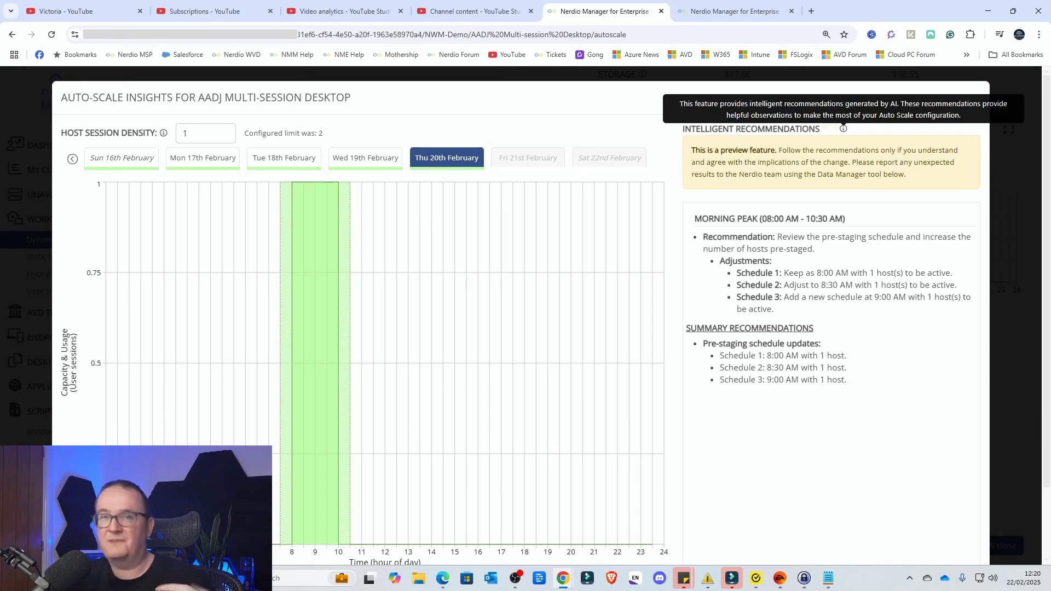
pyautogui.click(352, 164)
pyautogui.click(705, 215)
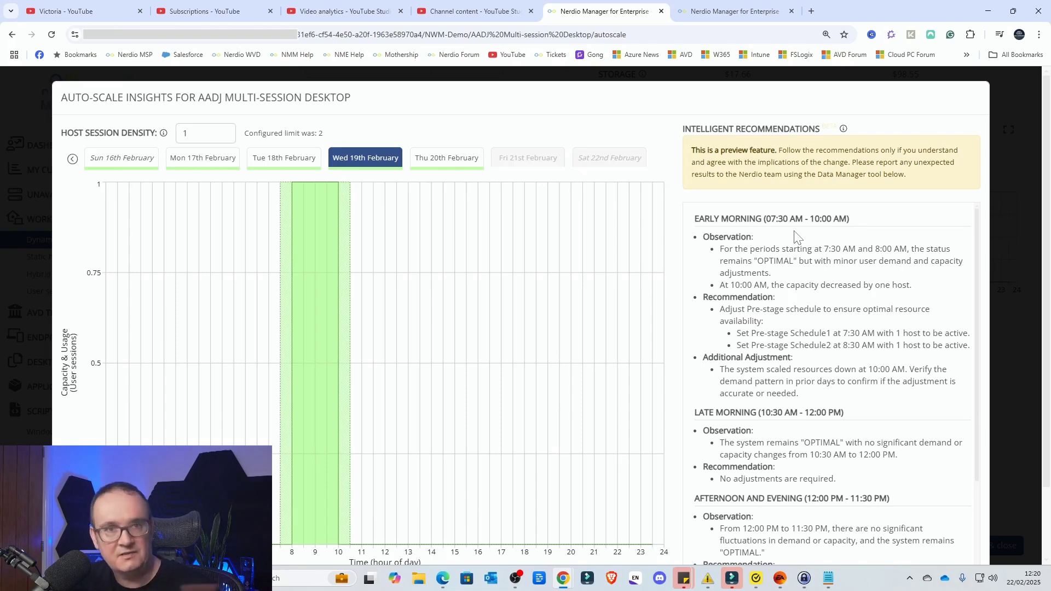
# - Review the recommended pre-stage schedules at 7:30 AM and 8:30 AM with 1 host each
pyautogui.scroll(-1, 797, 237)
pyautogui.scroll(1, 797, 328)
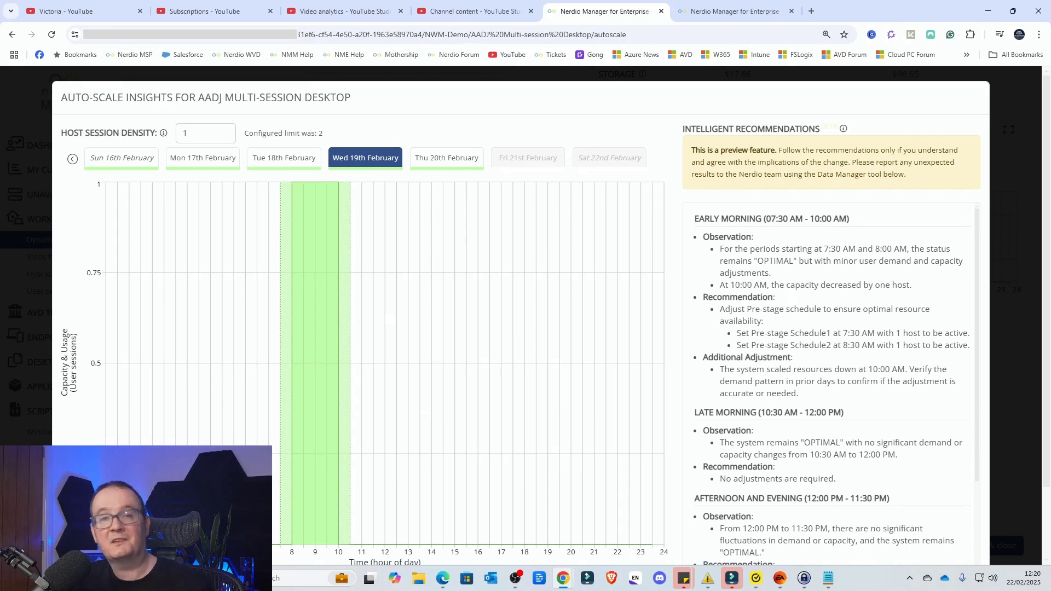
pyautogui.moveTo(734, 286); pyautogui.dragTo(821, 285)
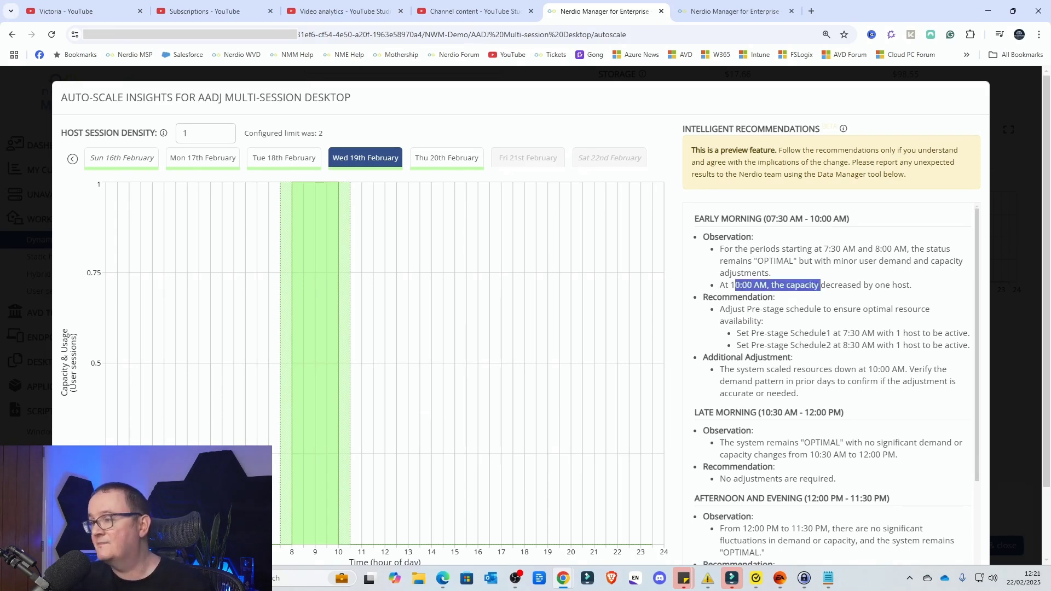
pyautogui.click(821, 285)
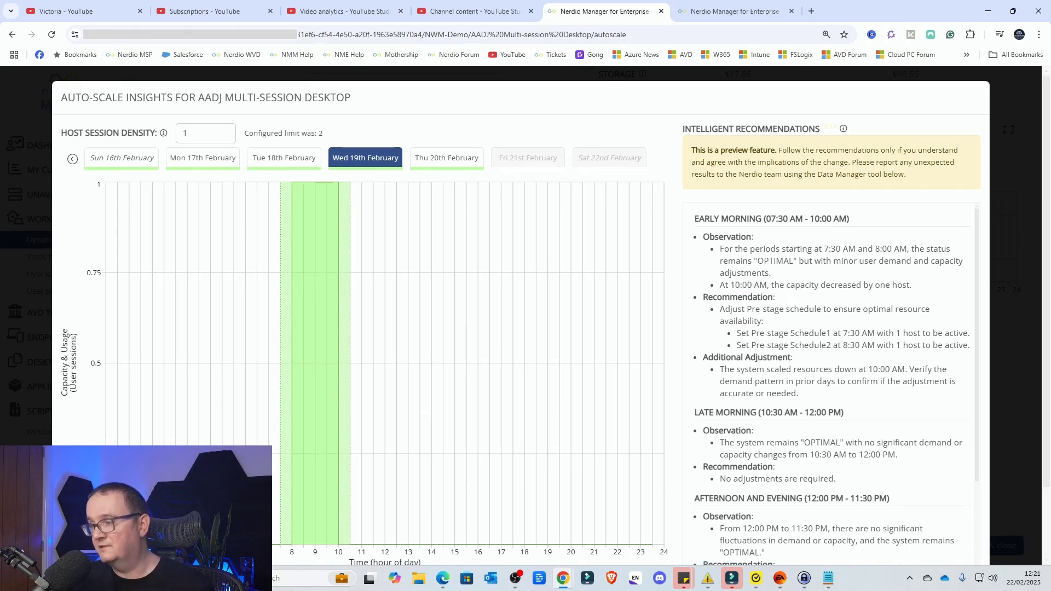
pyautogui.scroll(-1, 732, 287)
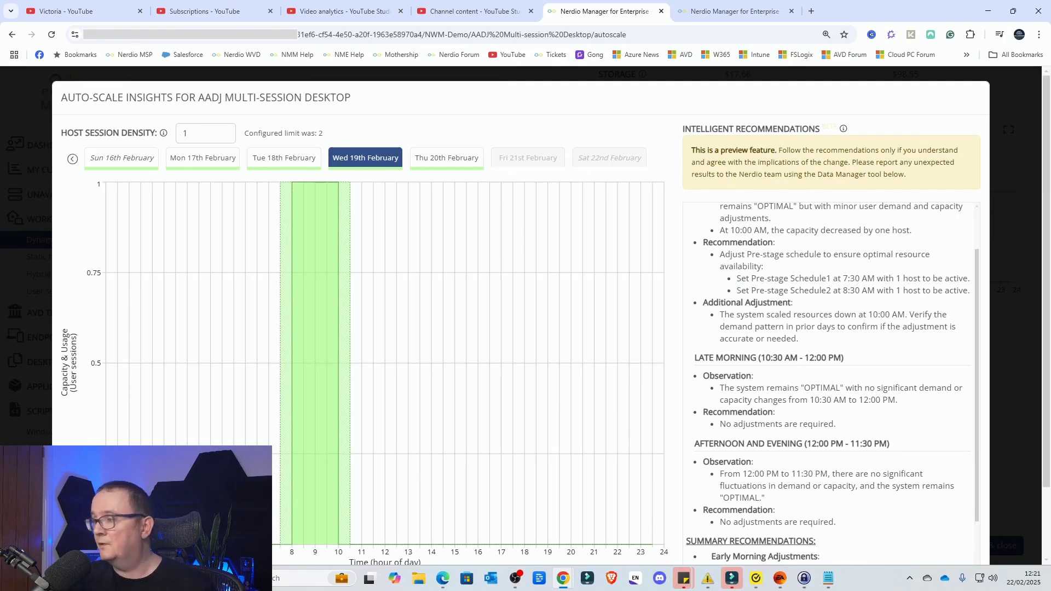
pyautogui.moveTo(736, 279); pyautogui.dragTo(832, 278)
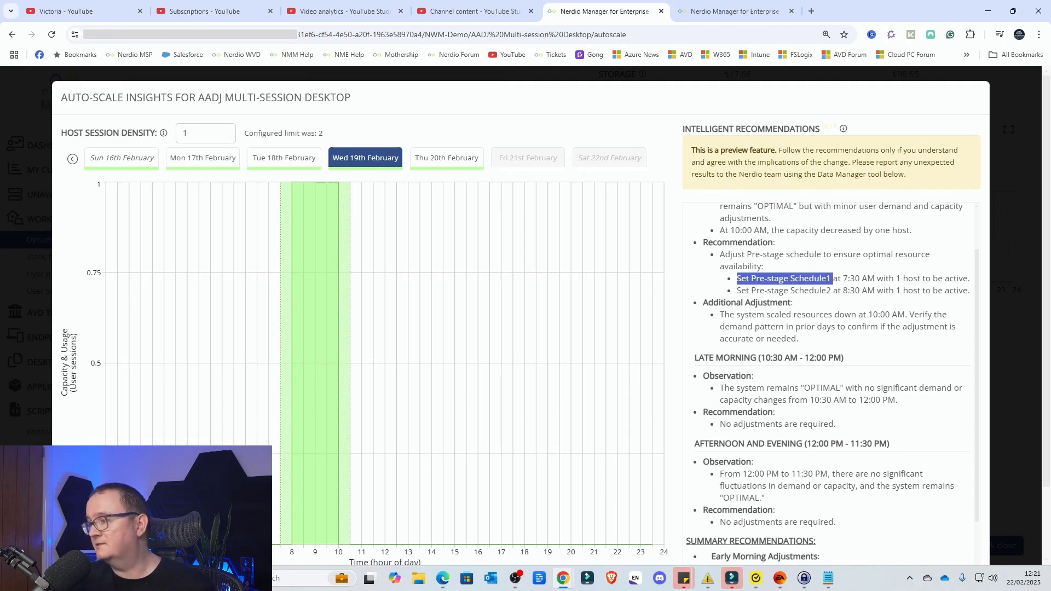
pyautogui.click(901, 292)
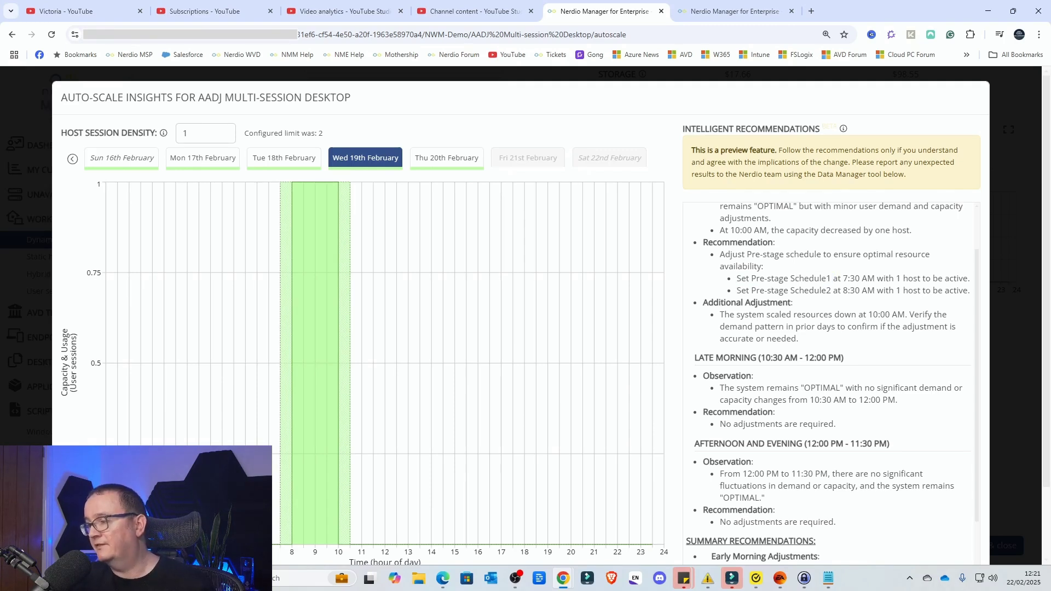
pyautogui.moveTo(767, 315); pyautogui.dragTo(874, 327)
pyautogui.click(875, 327)
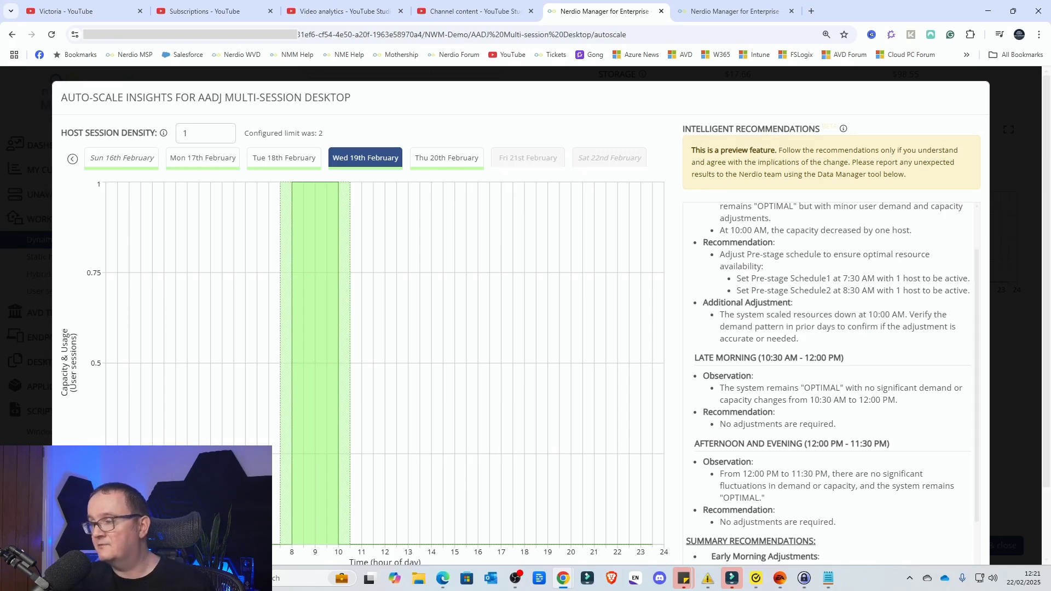
pyautogui.scroll(-1, 761, 324)
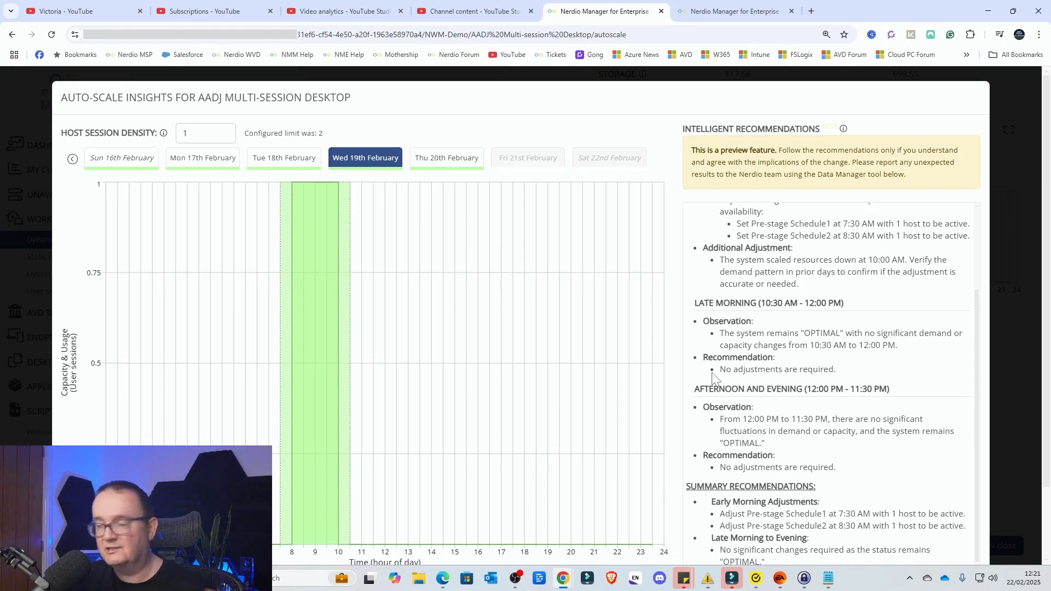
pyautogui.scroll(-1, 713, 377)
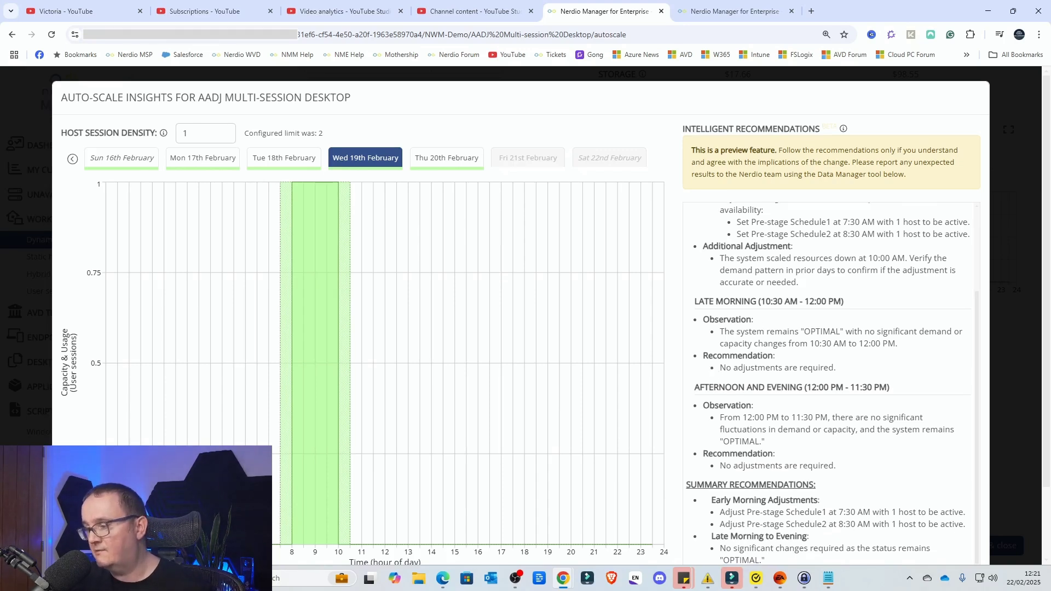